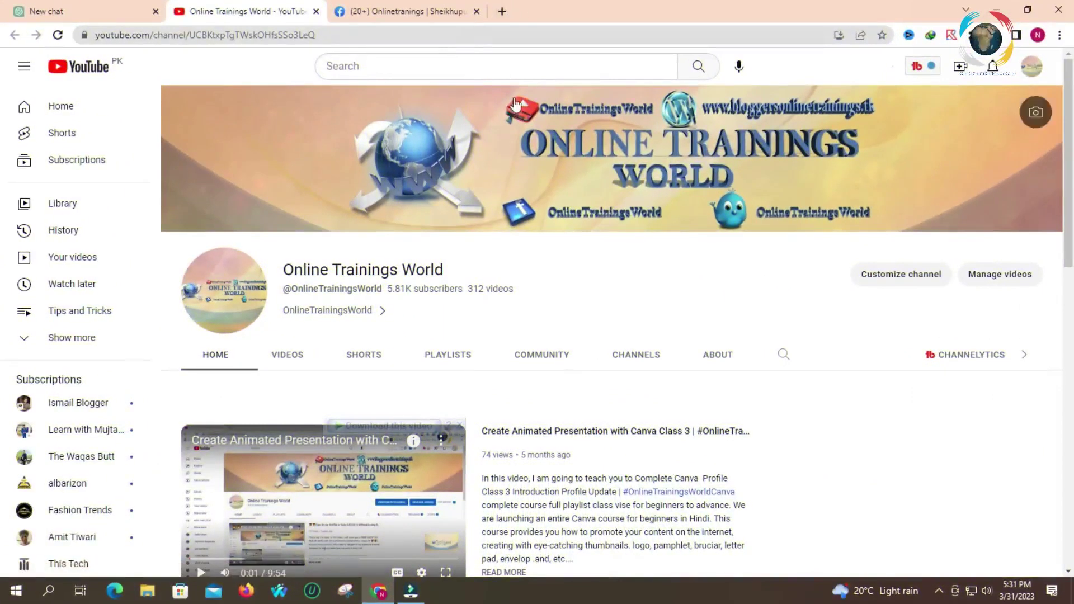
Search the web for "adstera" in a new tab.
left_click(503, 12)
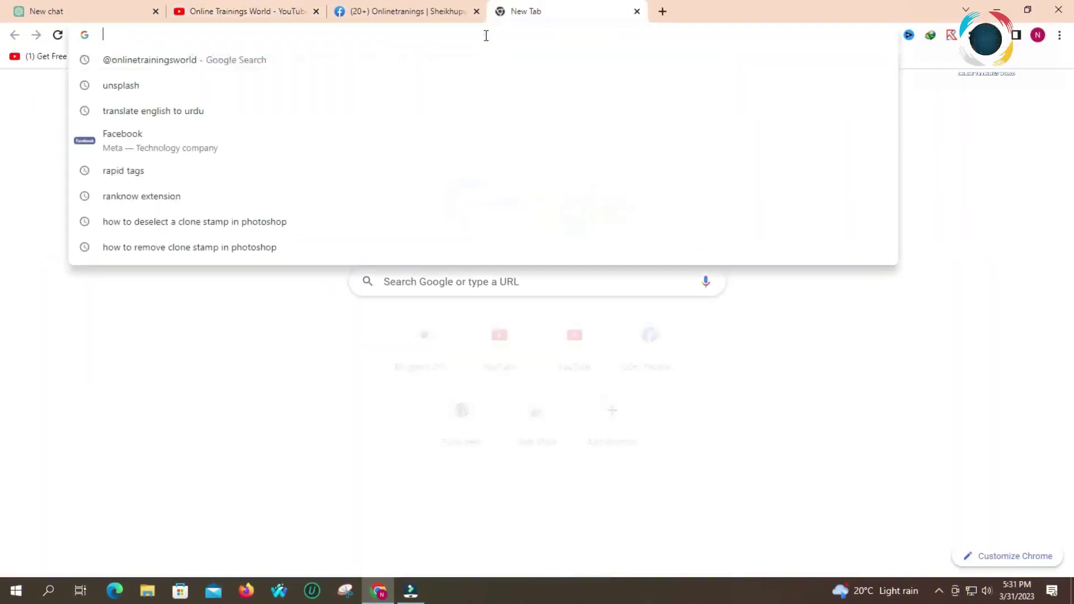
type("ad")
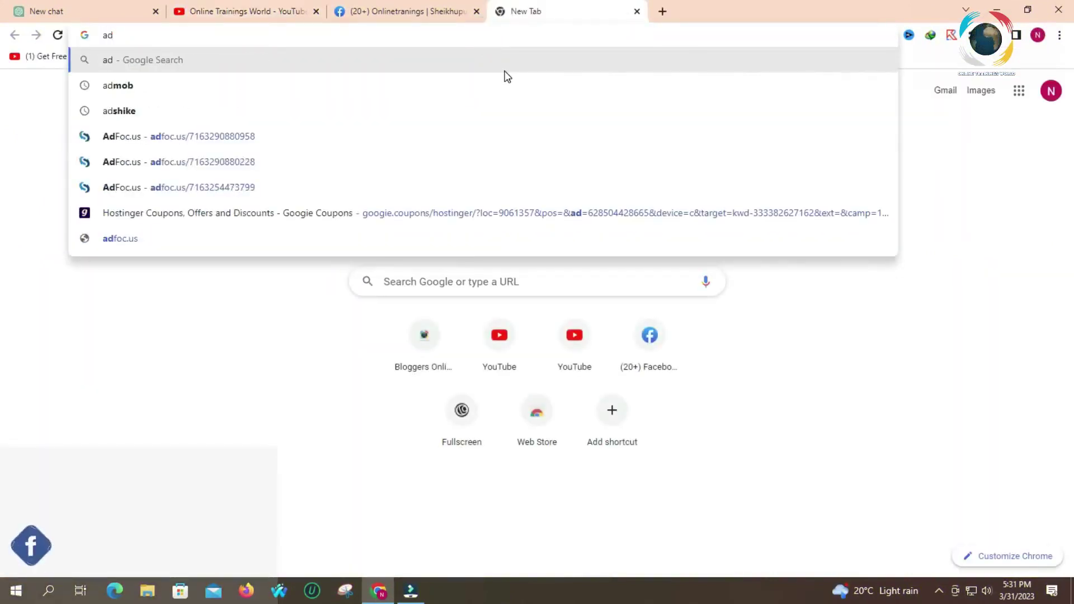
type("stera")
key("Return")
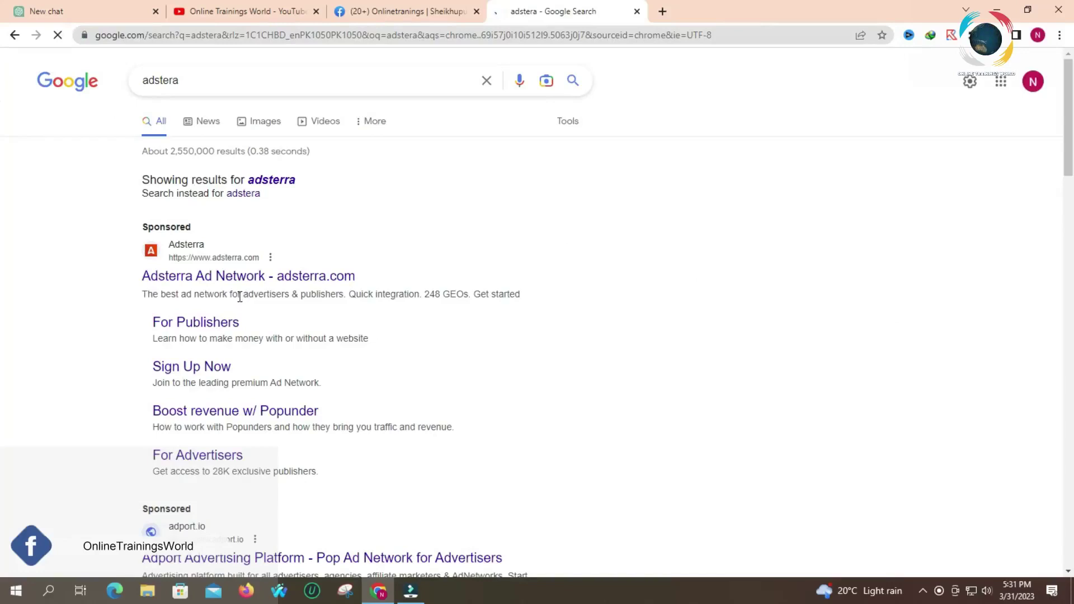
Open the sponsored Adsterra Ad Network result in a new tab and switch to it.
right_click(209, 277)
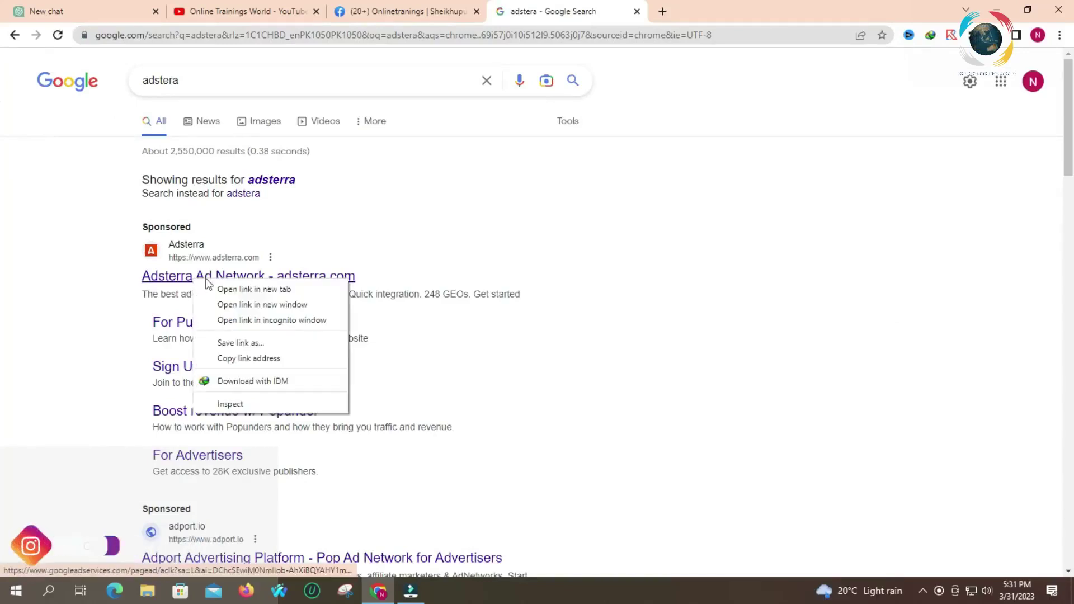
left_click(222, 284)
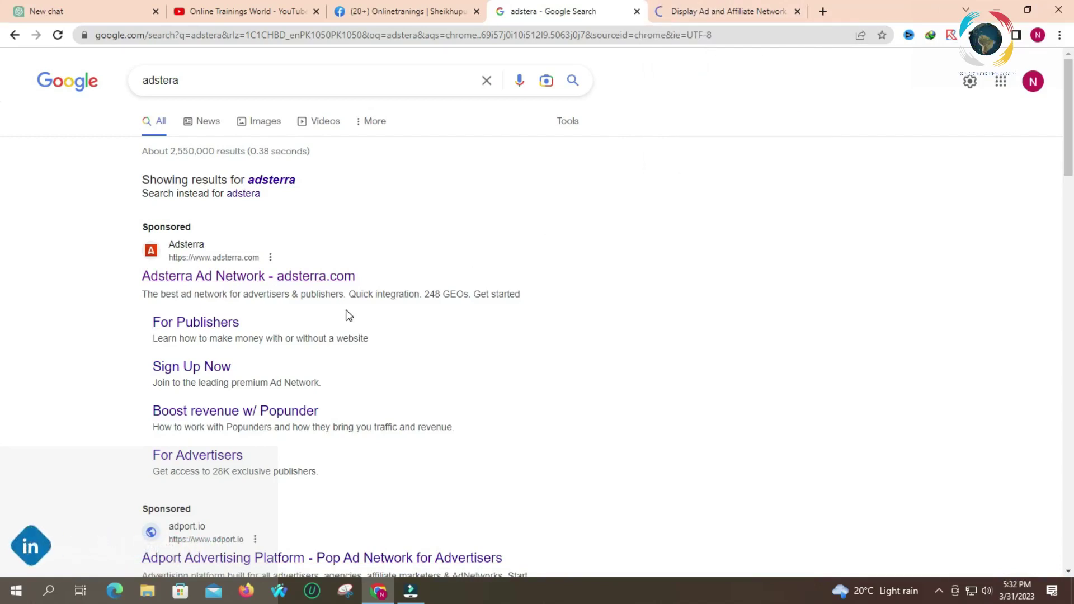
left_click(722, 11)
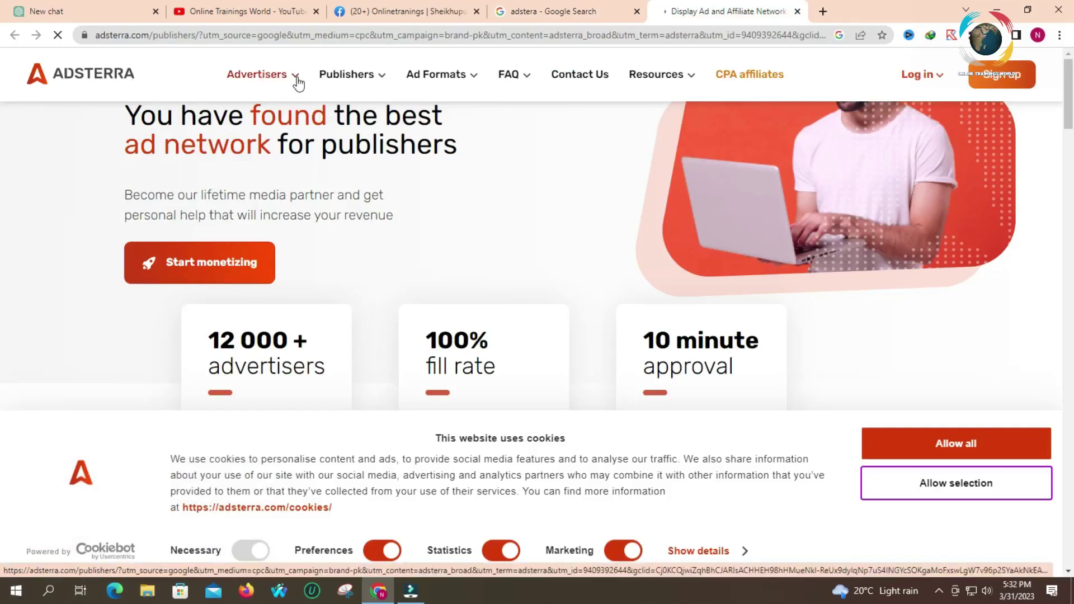
Look over the advertiser options and ad formats offered on the Adsterra site, and close that page.
mouse_move(297, 78)
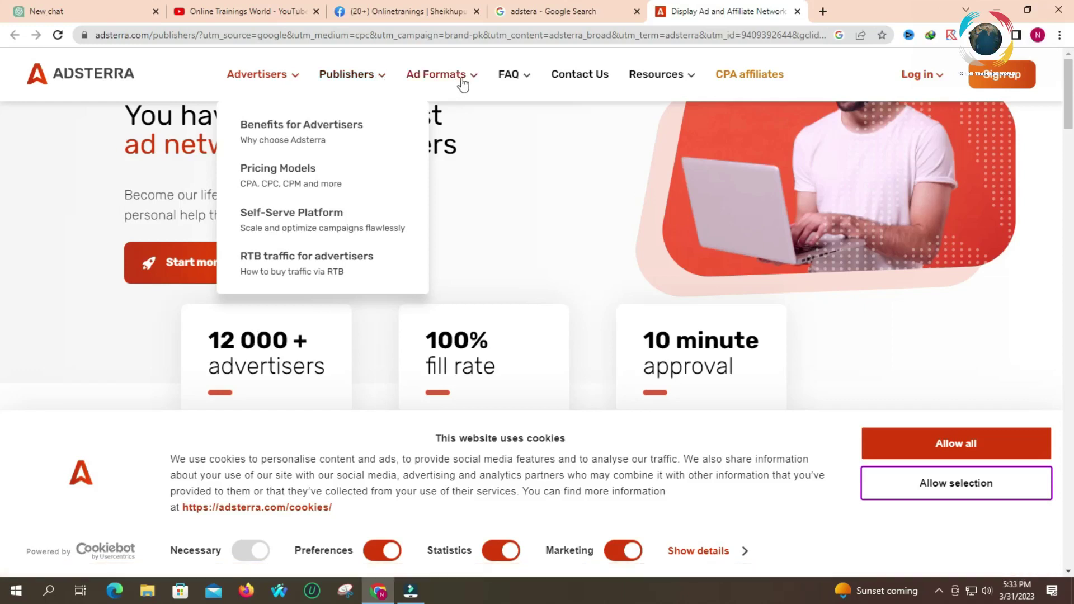
mouse_move(475, 79)
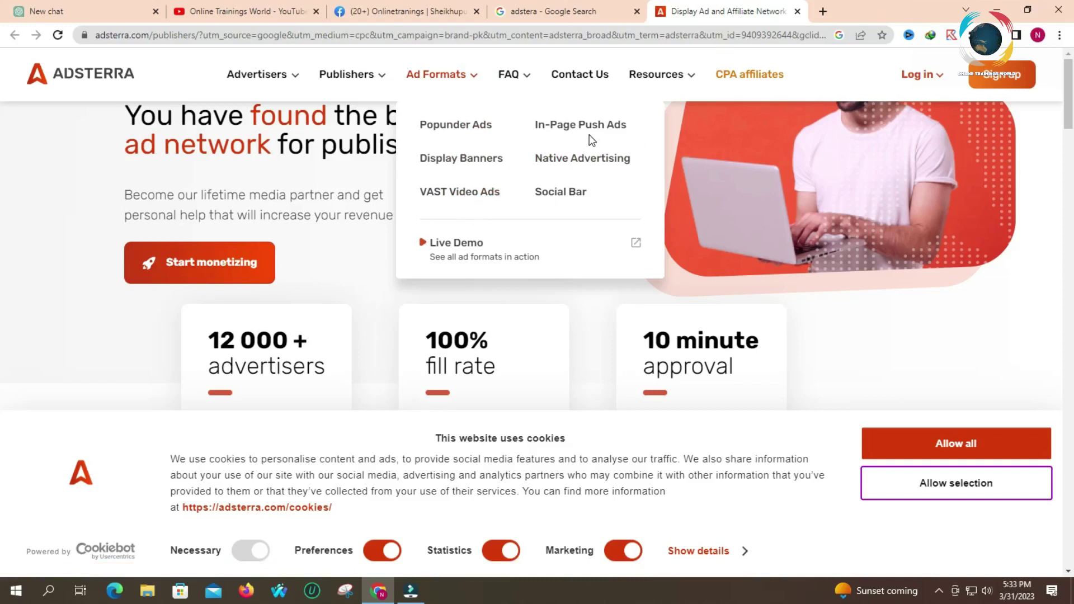
left_click(798, 12)
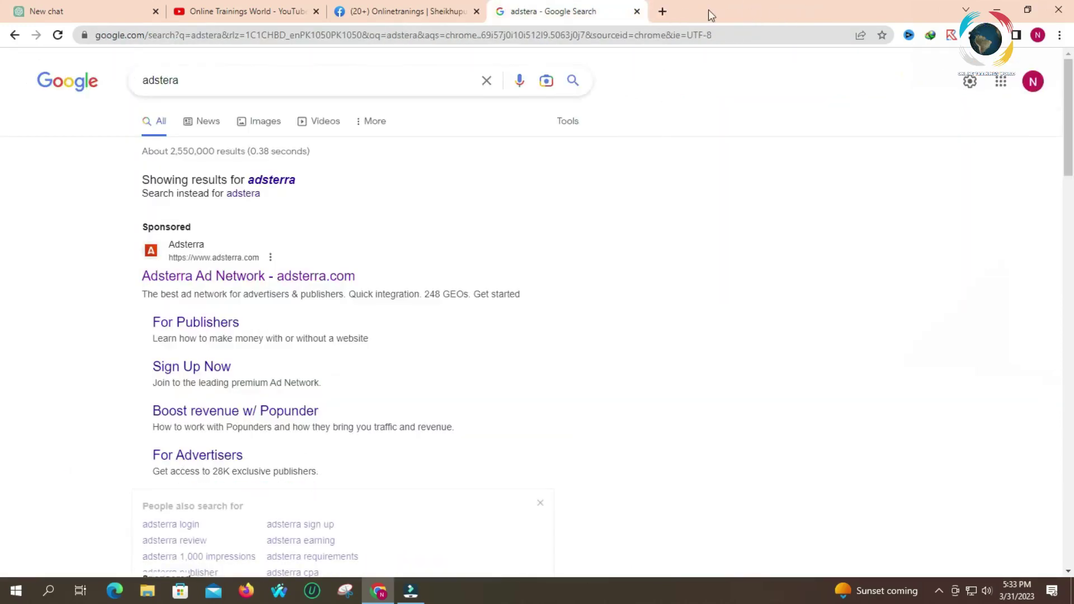
Open freemodroid.com in a new tab and follow its Join Adsterra banner.
left_click(663, 12)
left_click(651, 37)
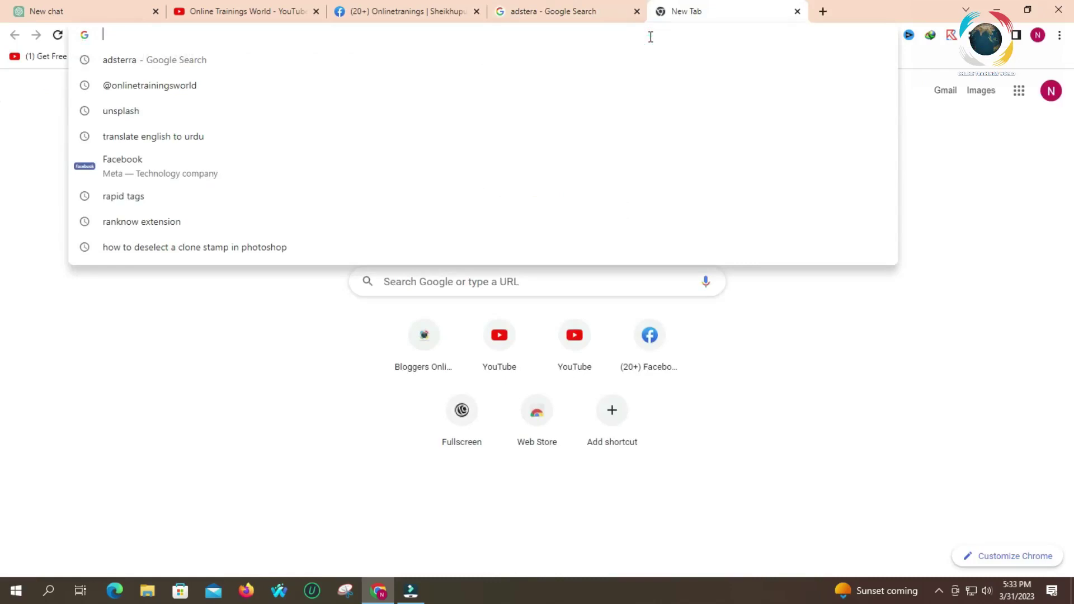
type("free")
key("Return")
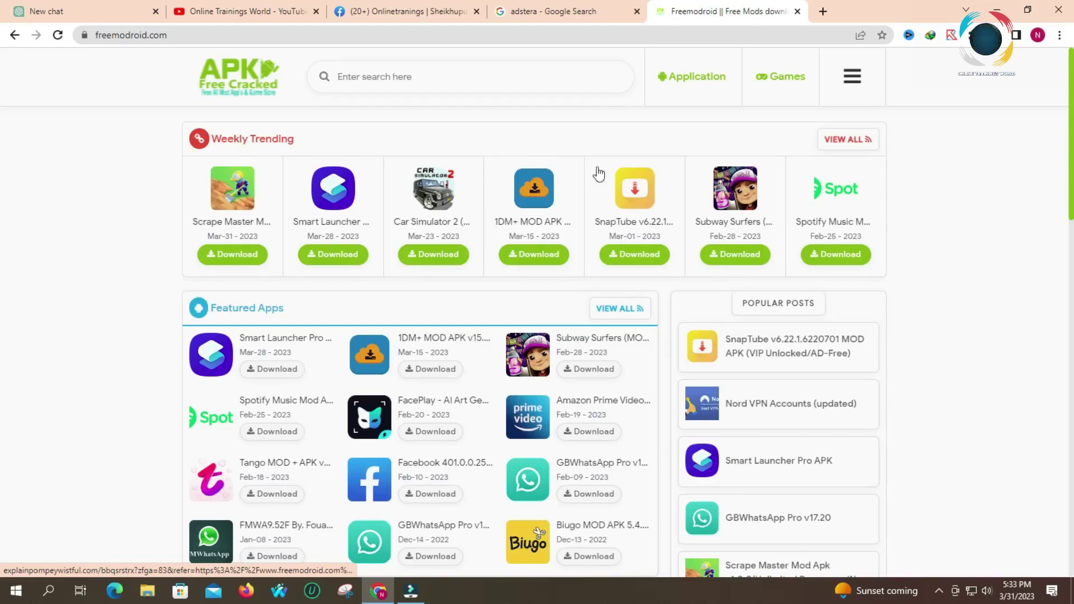
scroll(785, 176, "down", 10)
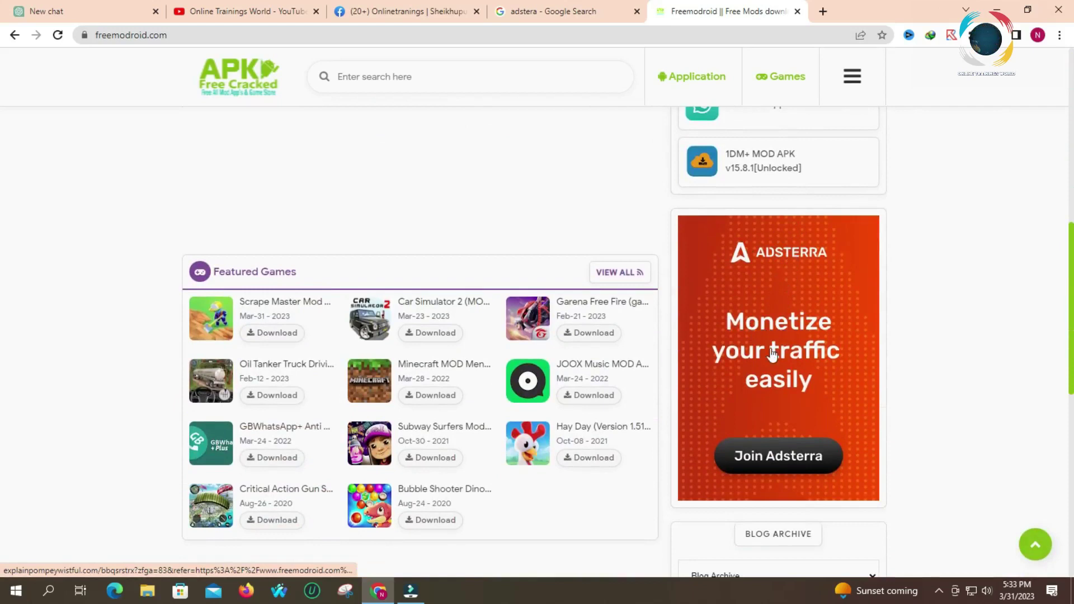
left_click(771, 458)
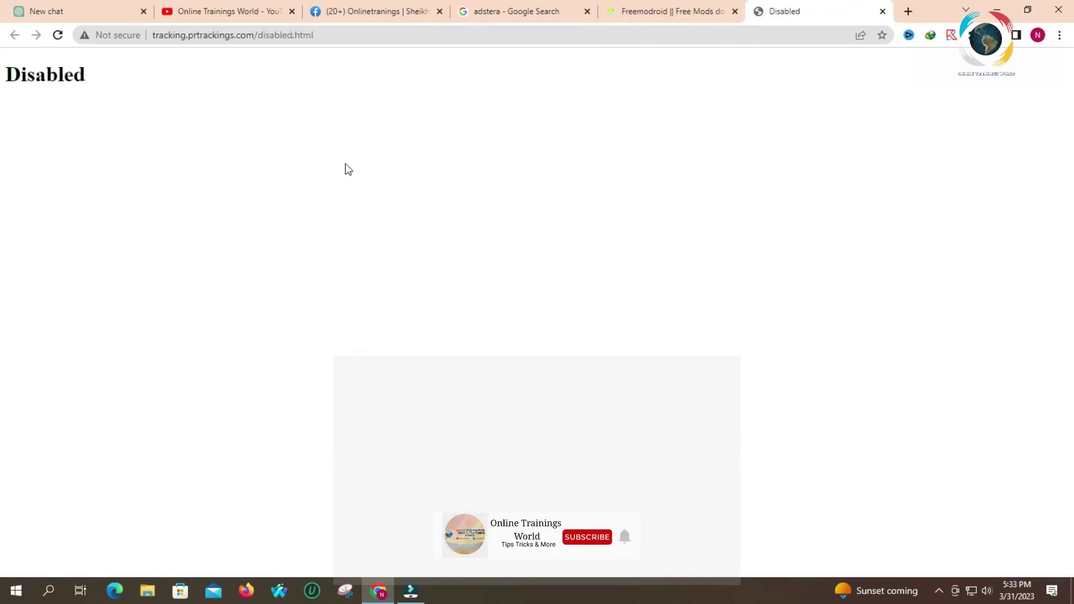
Revisit the freemodroid.com page and return to the Adsterra publisher sign-up form.
left_click(666, 11)
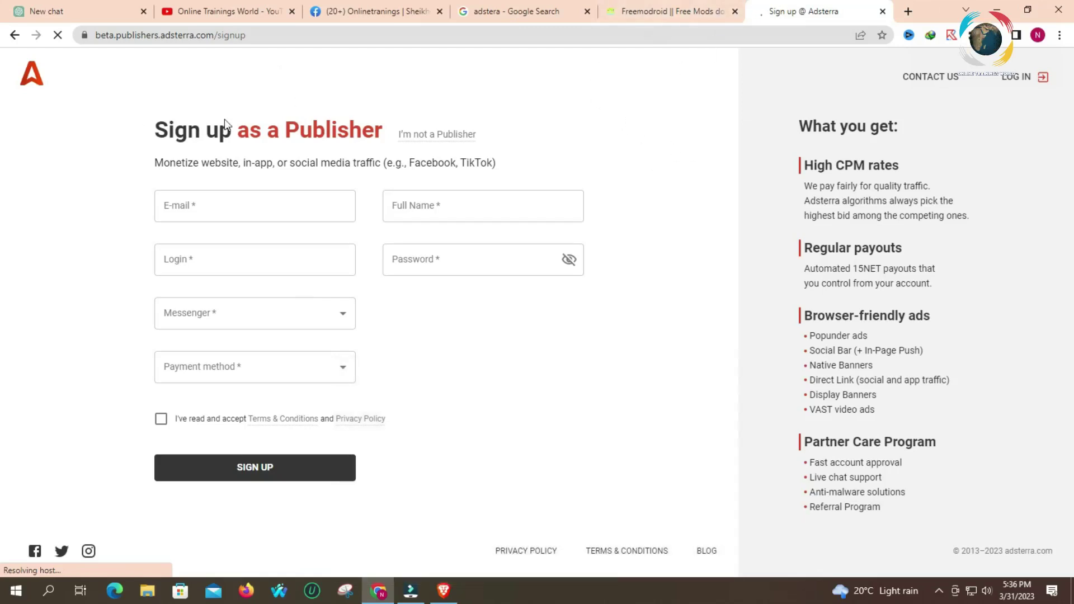
left_click(646, 14)
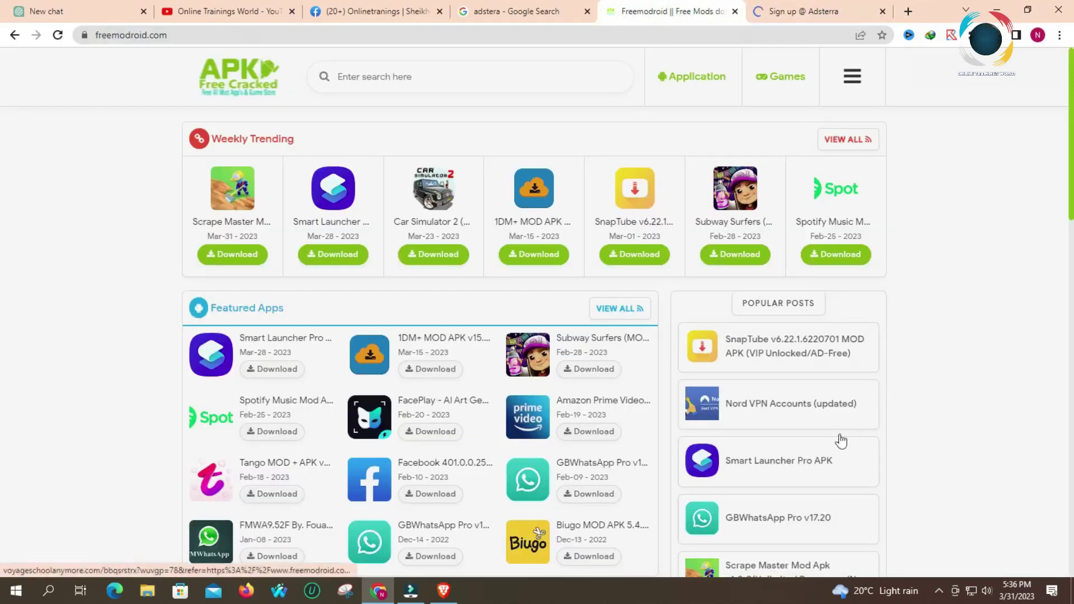
scroll(839, 437, "down", 8)
left_click(826, 11)
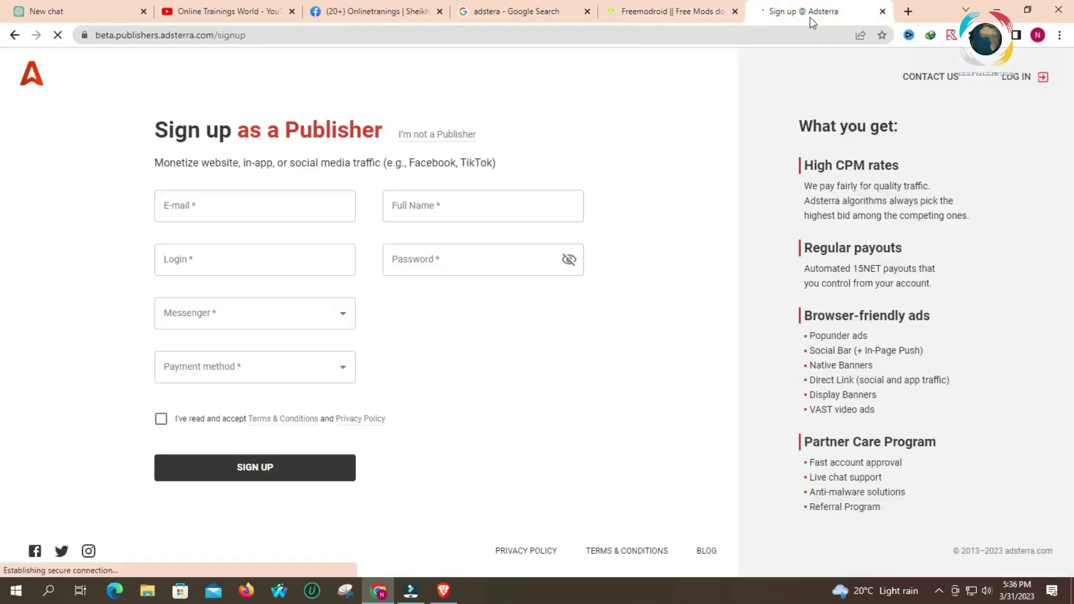
Fill in the e-mail, login, full name and password fields of the publisher sign-up form.
left_click(192, 206)
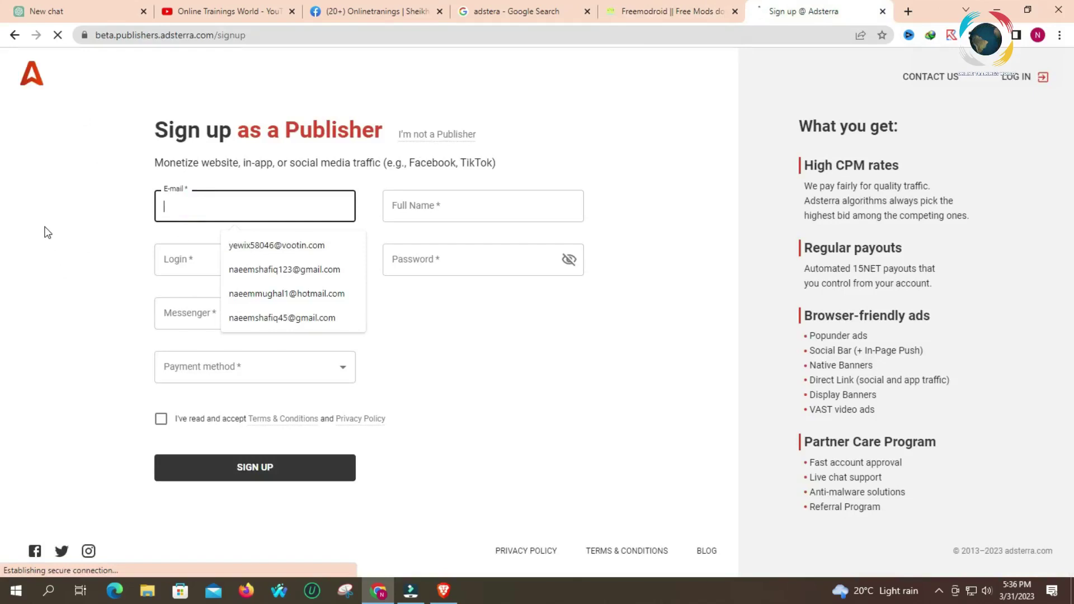
type("naeem")
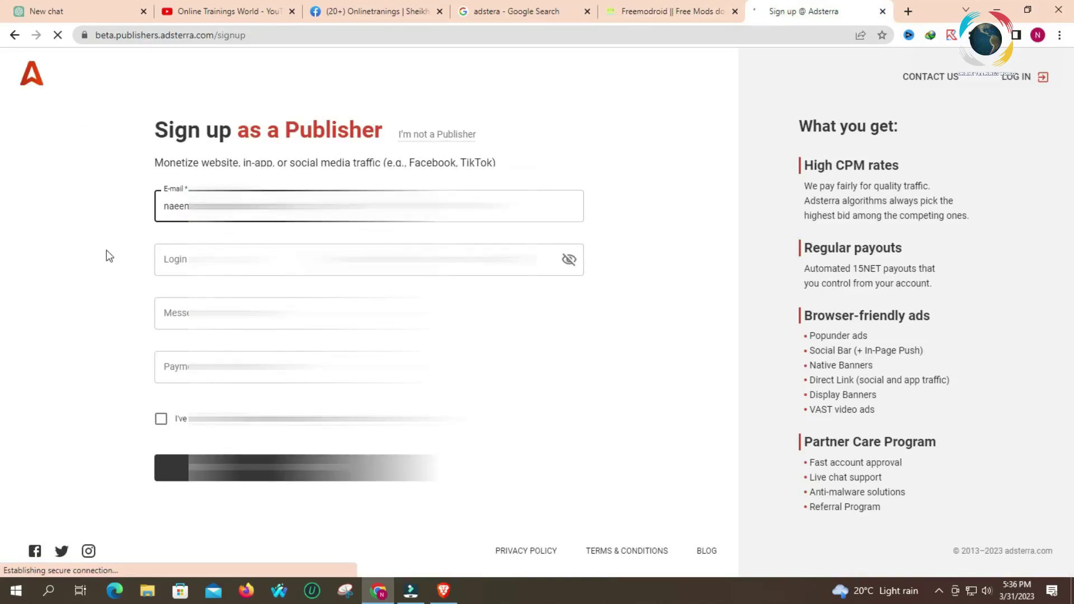
left_click(173, 254)
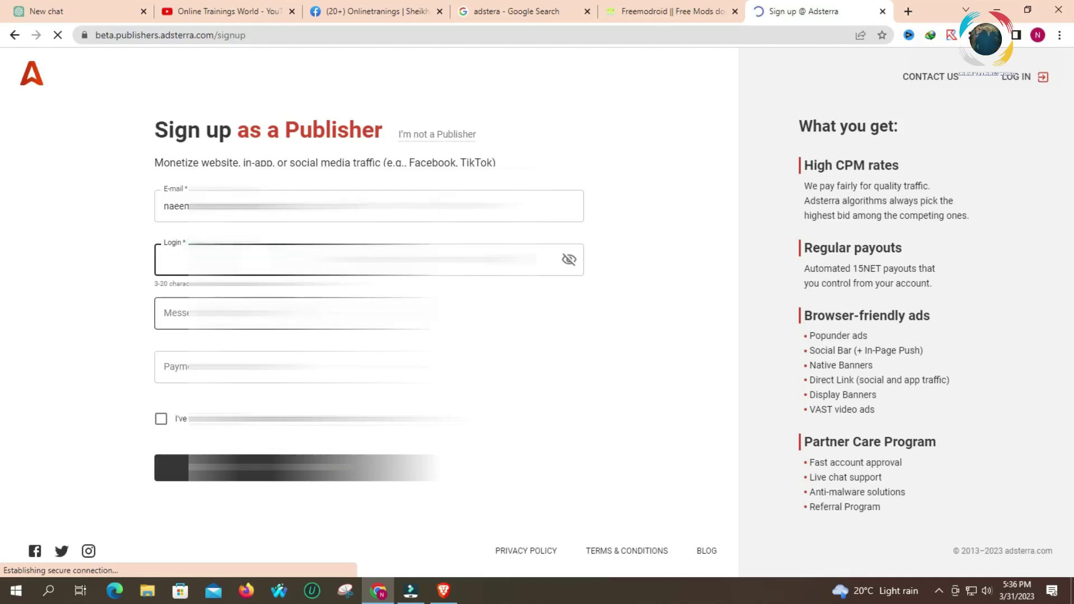
type("naeem")
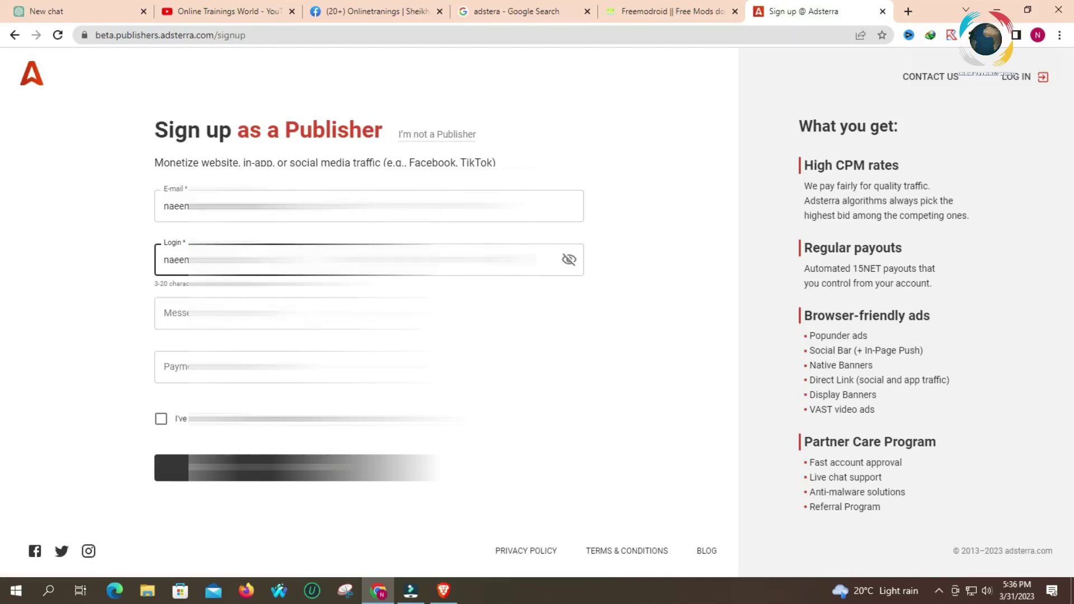
left_click(369, 206)
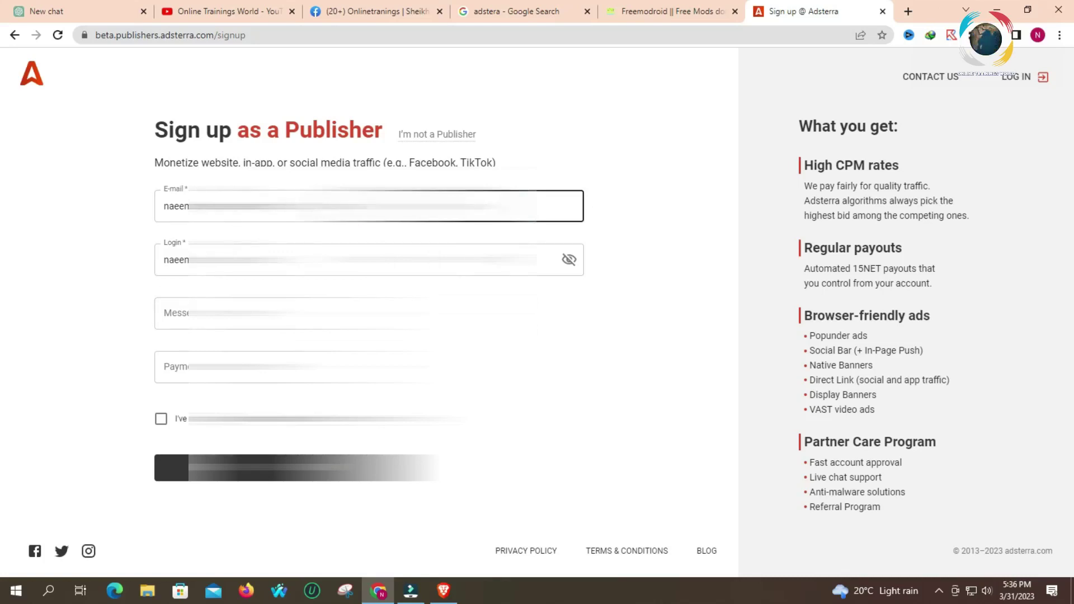
key("Tab")
left_click(414, 207)
key("Tab")
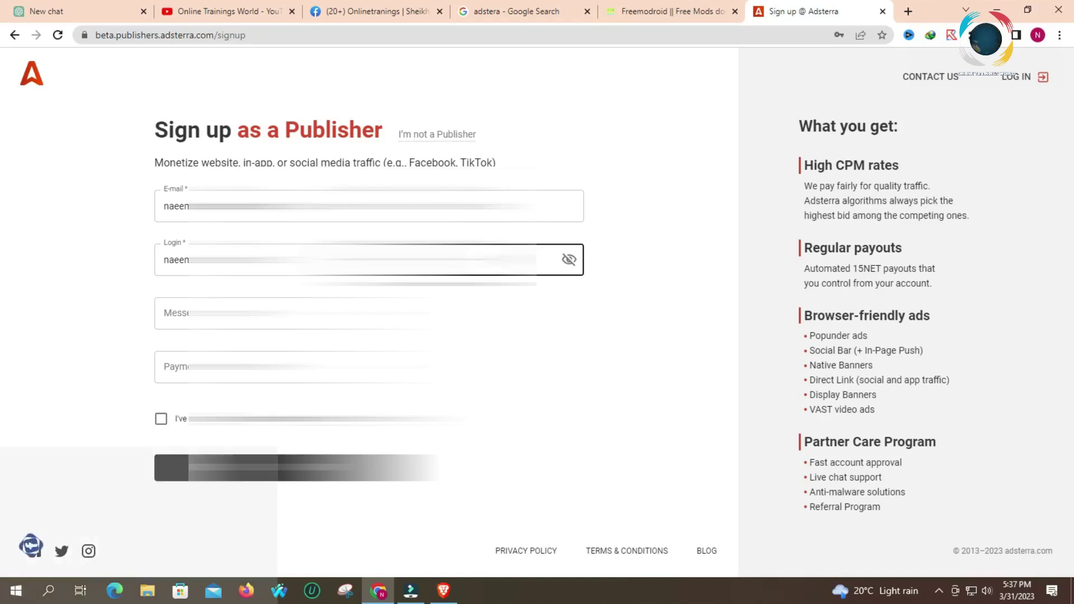
Choose Telegram as the messenger and WebMoney as the payment method in the sign-up form.
left_click(291, 313)
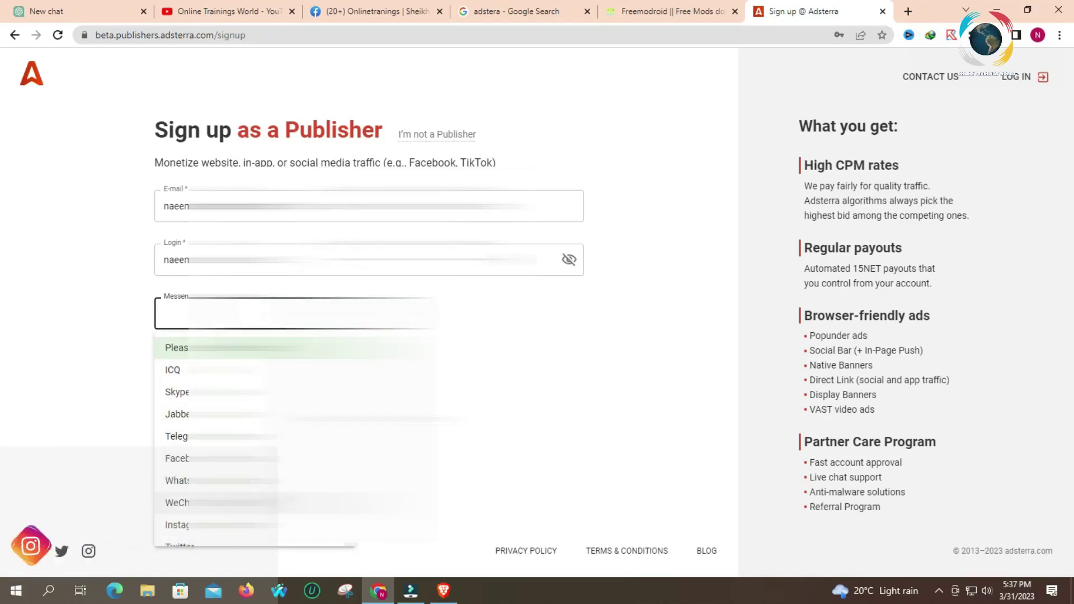
scroll(223, 480, "down", 1)
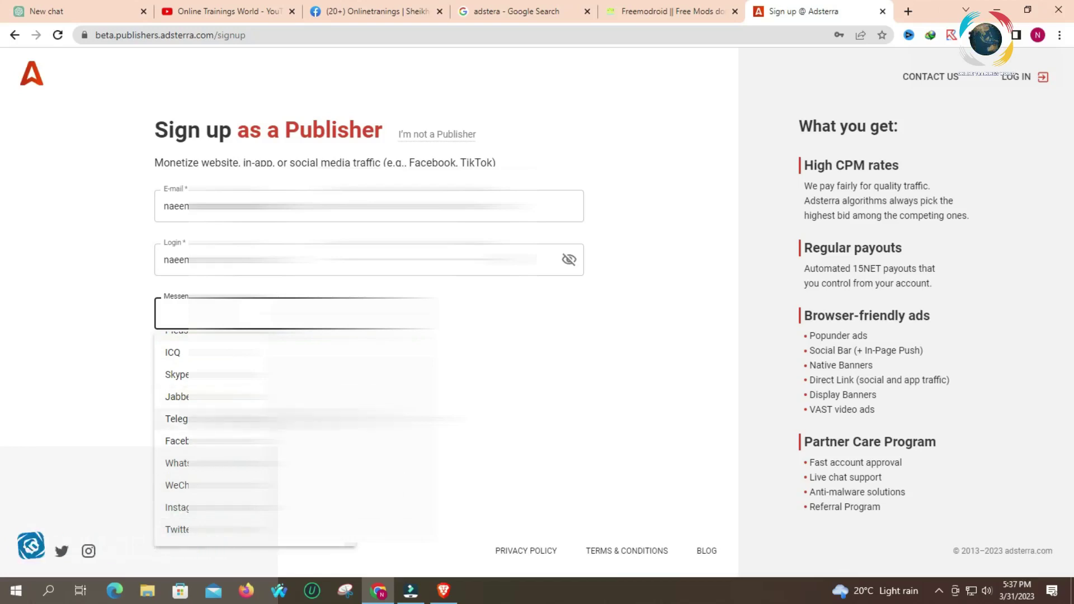
left_click(177, 419)
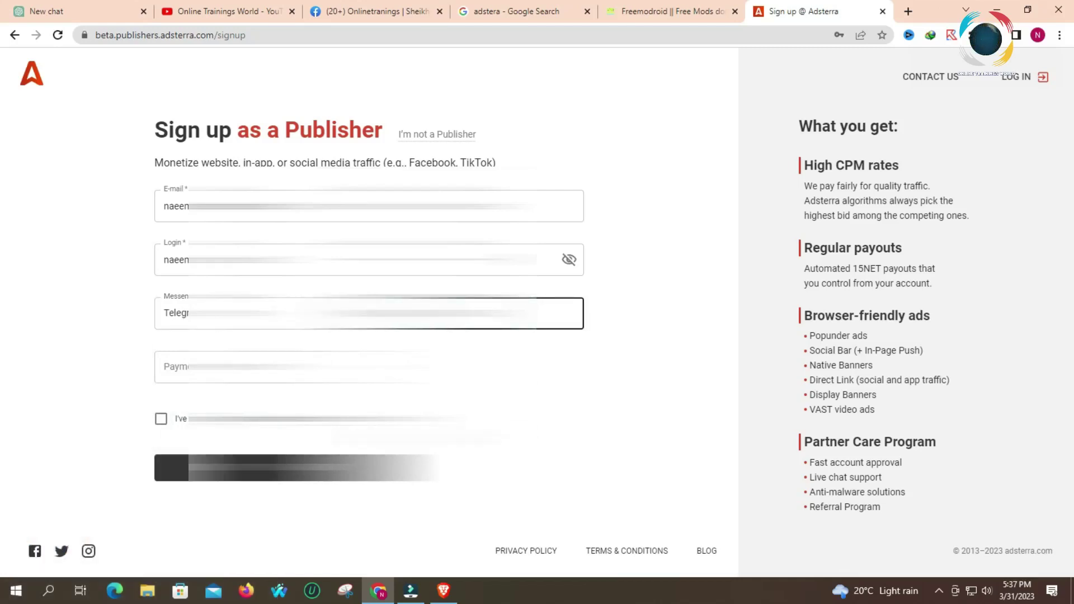
left_click(255, 367)
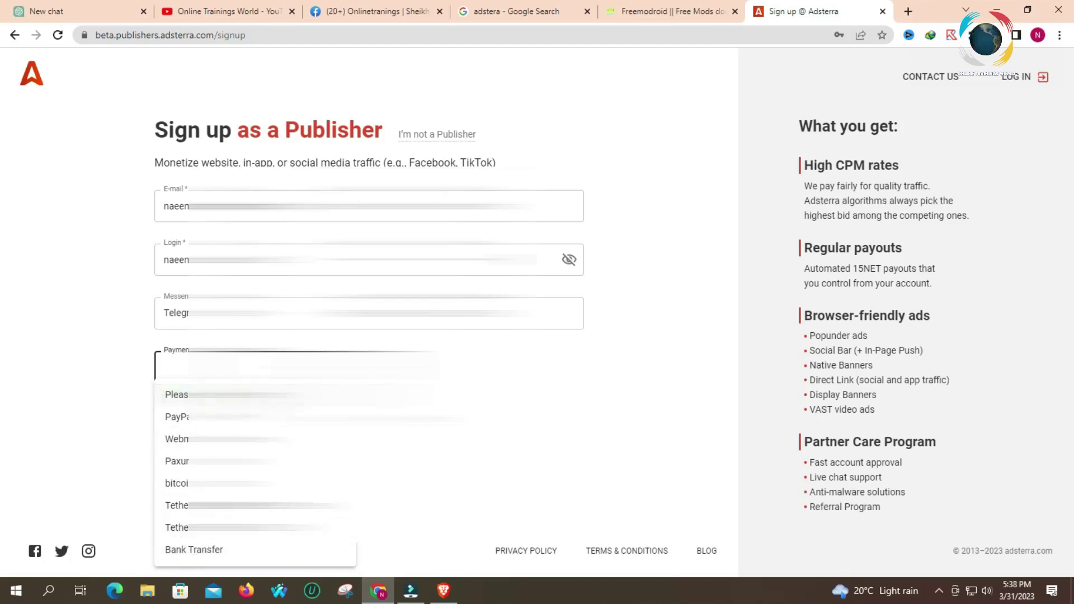
left_click(224, 438)
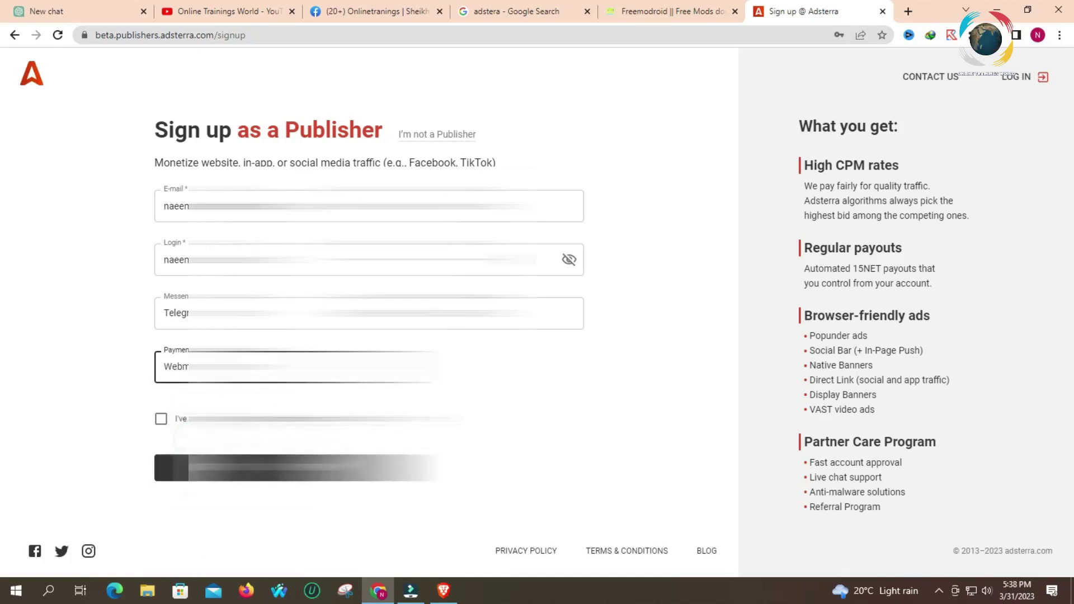
left_click(252, 367)
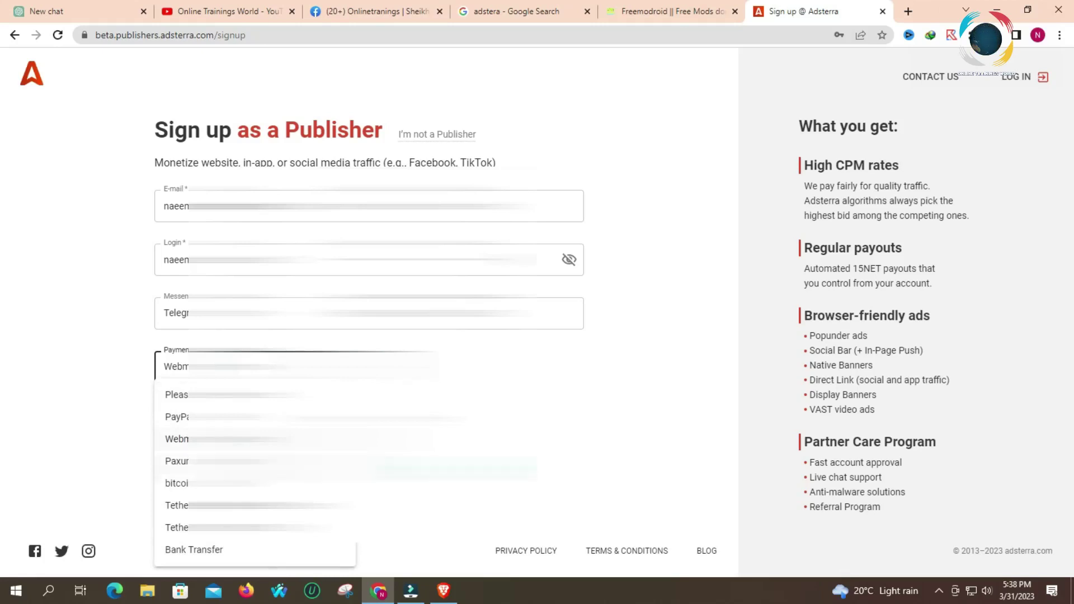
left_click(177, 439)
Accept the Terms & Conditions and Privacy Policy, and submit the publisher sign-up form.
left_click(160, 419)
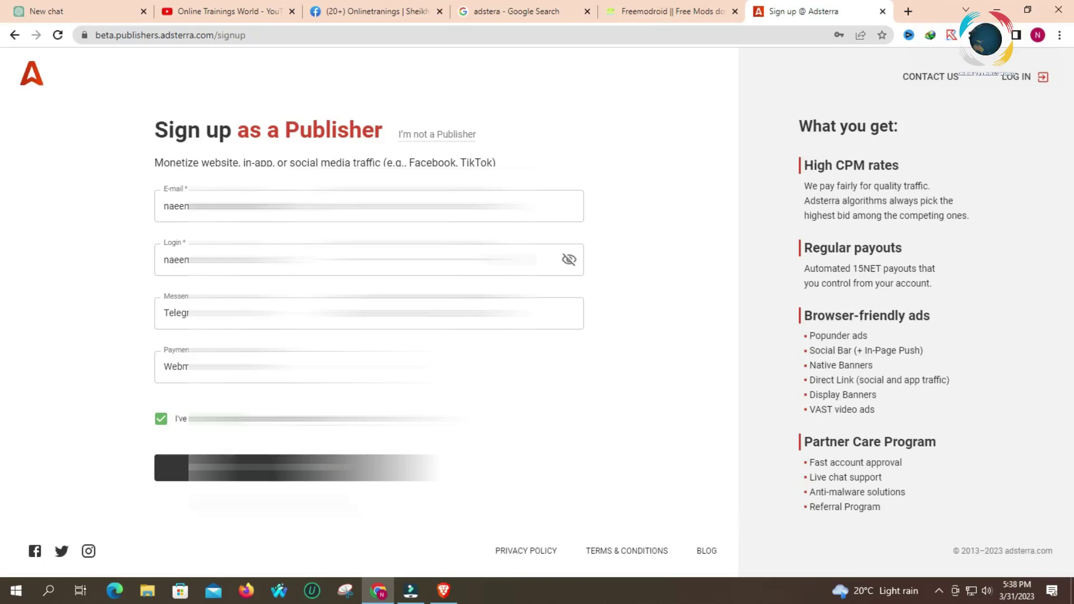
key("Return")
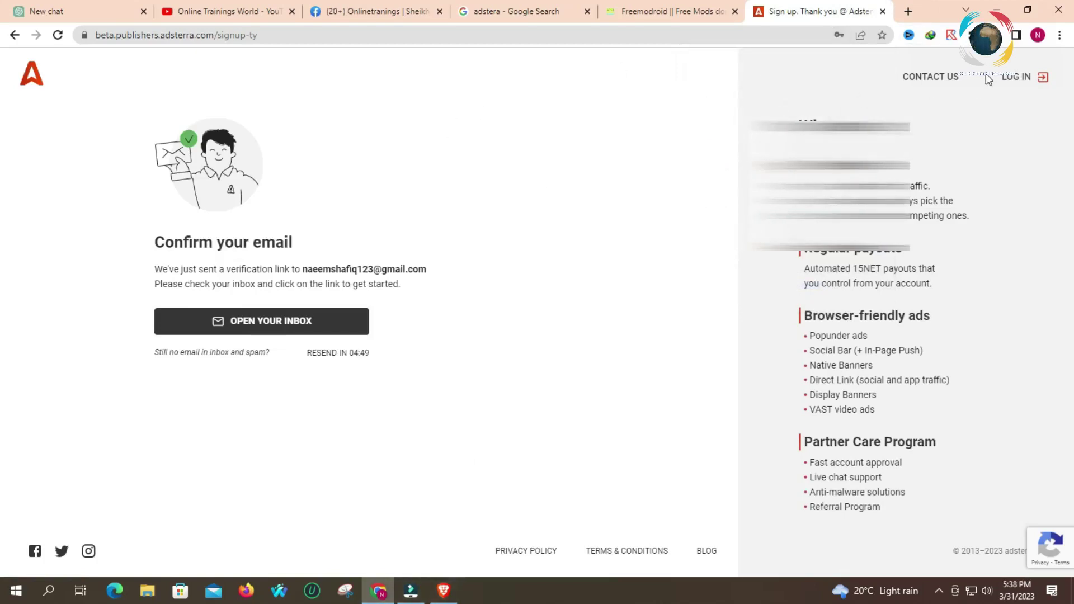
Open gmail.com under another browser profile and reduce its window so it floats over the Adsterra confirmation page.
left_click(1039, 35)
left_click(895, 283)
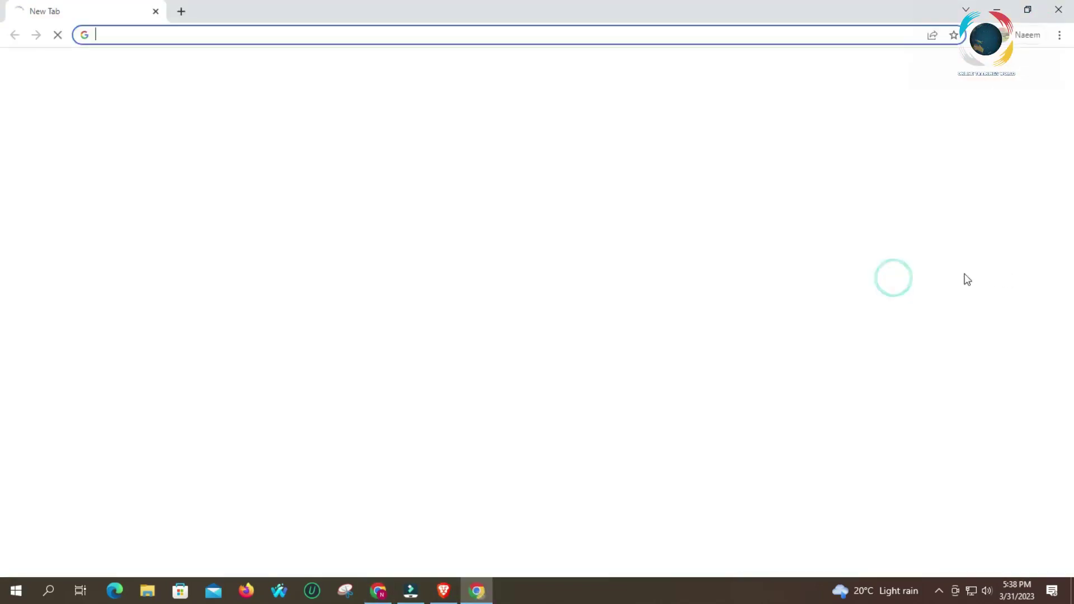
left_click(351, 36)
type("g")
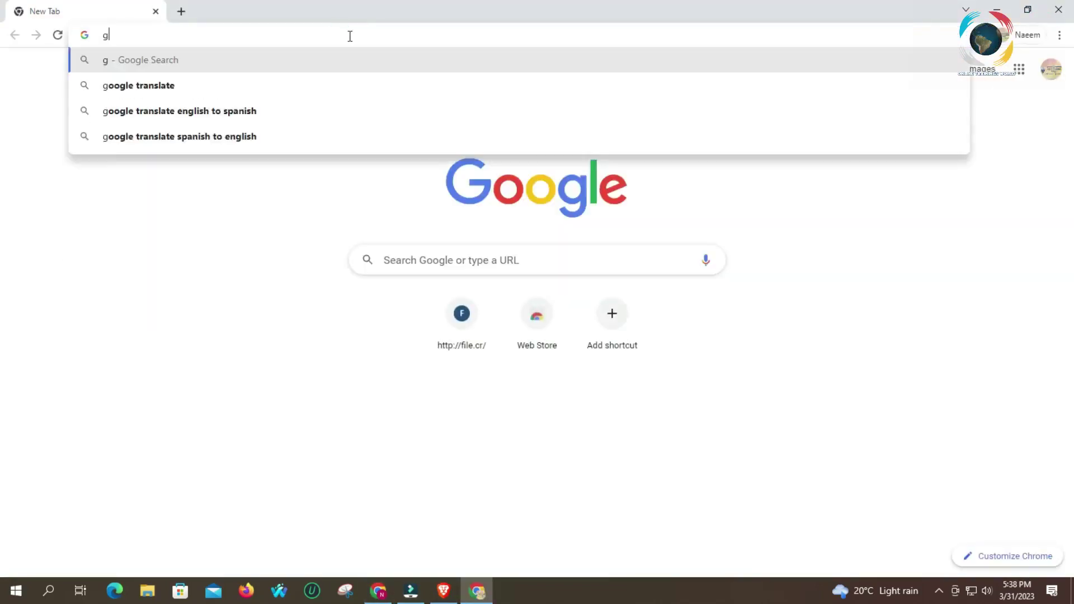
type("mail.com")
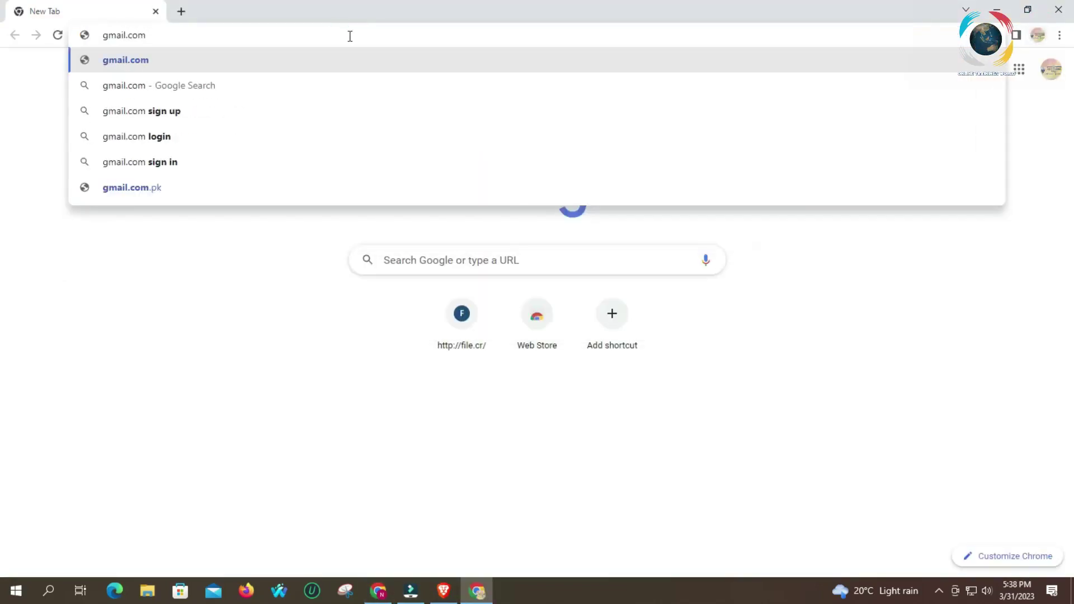
key("Return")
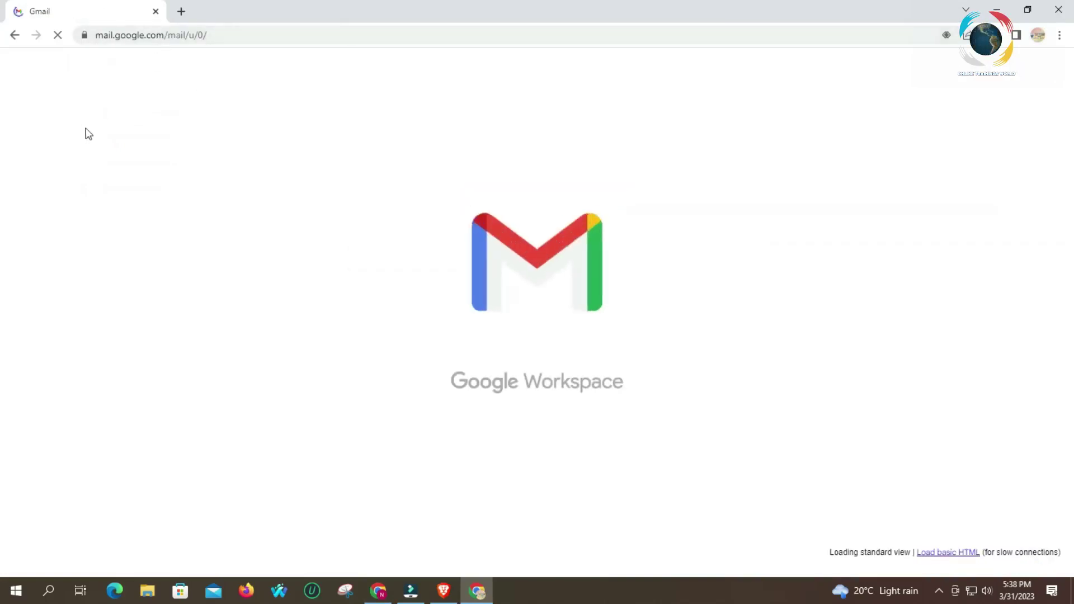
left_click_drag(408, 5, 458, 41)
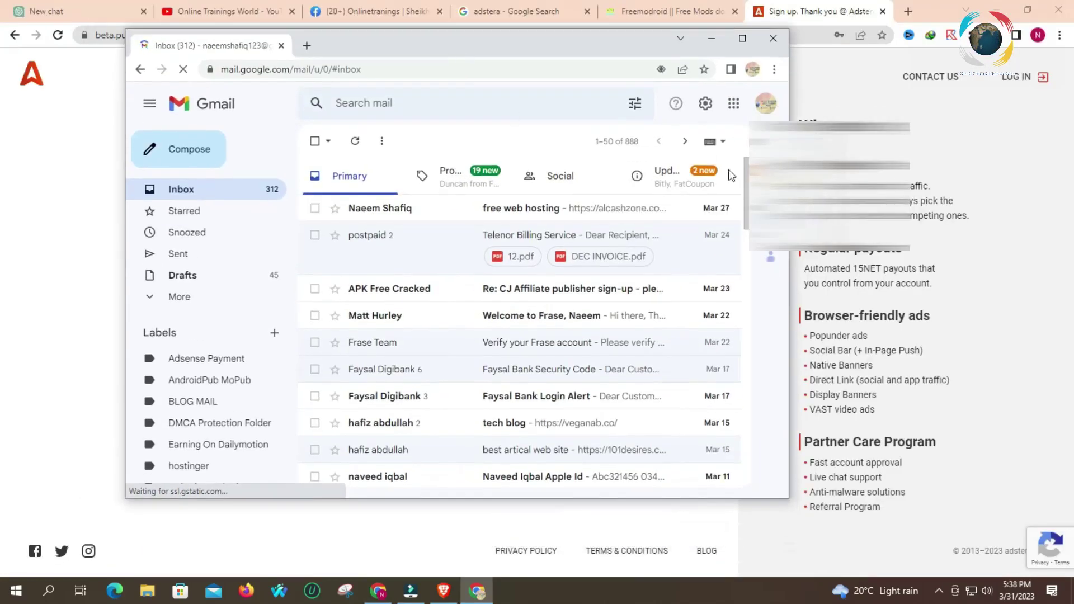
Maximize the Gmail window, open the Adsterra Team registration message among the Updates mails, and confirm the e-mail address.
left_click(742, 38)
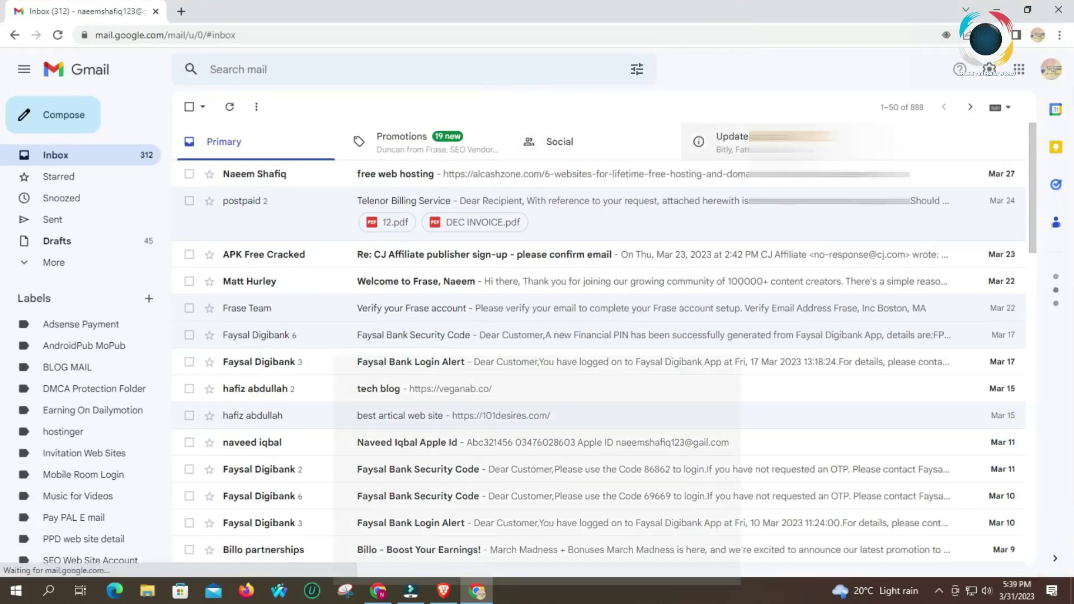
left_click(749, 141)
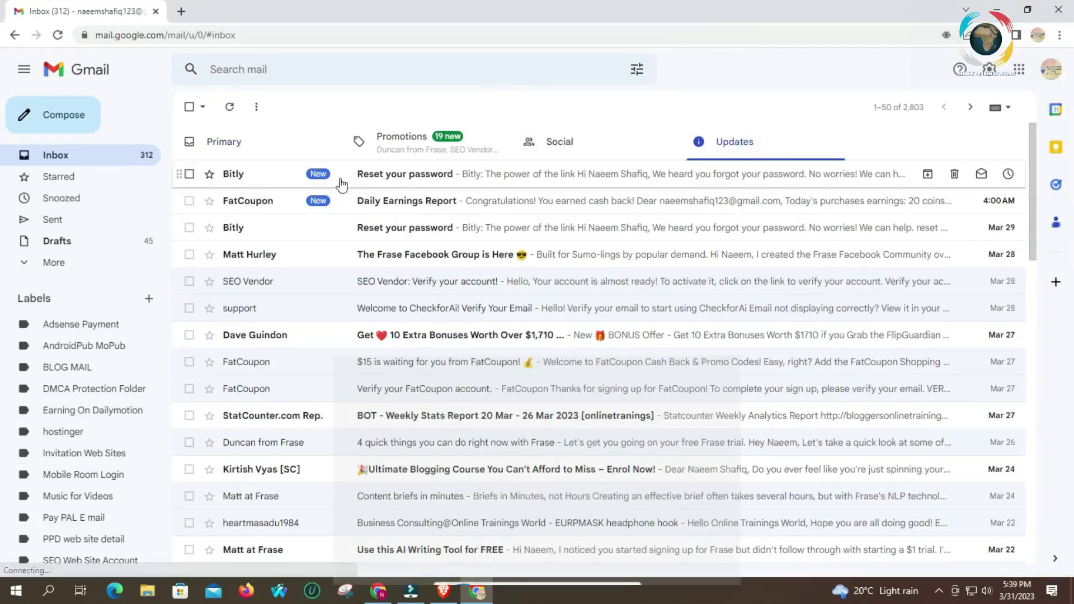
left_click(750, 147)
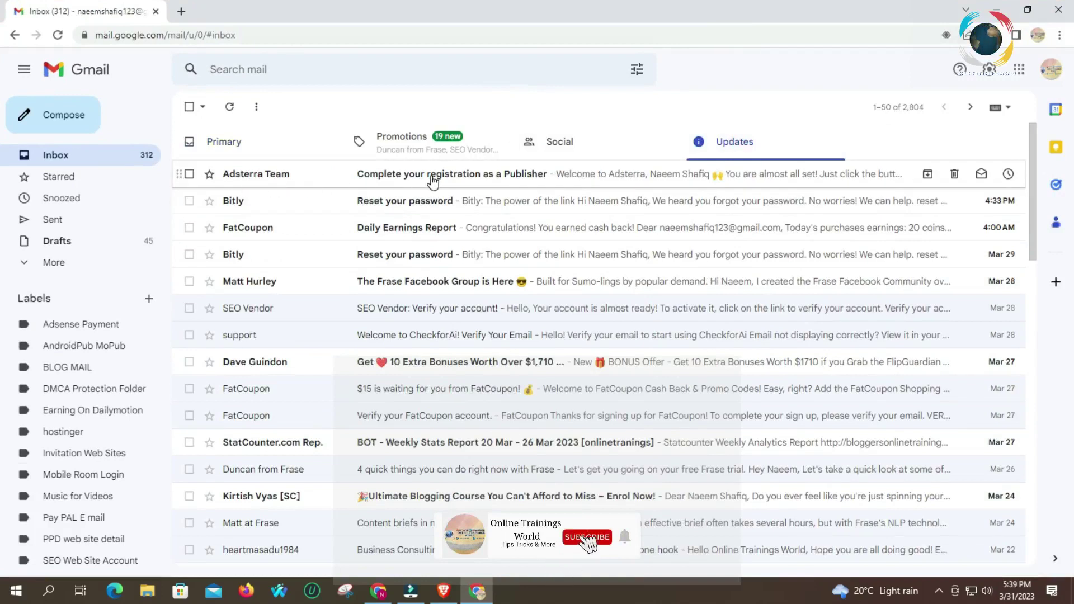
left_click(492, 174)
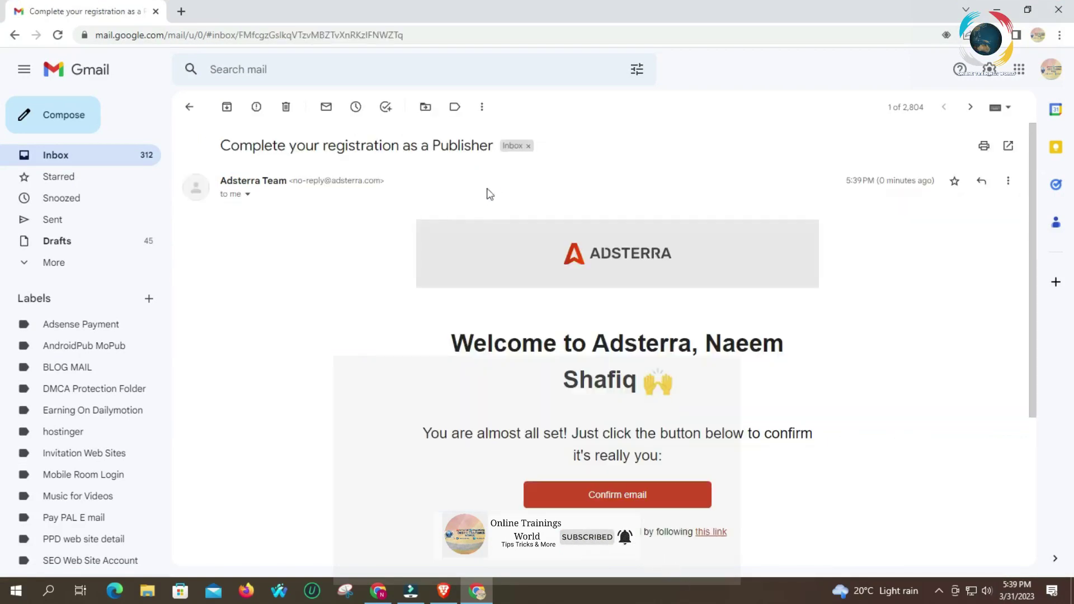
left_click(618, 498)
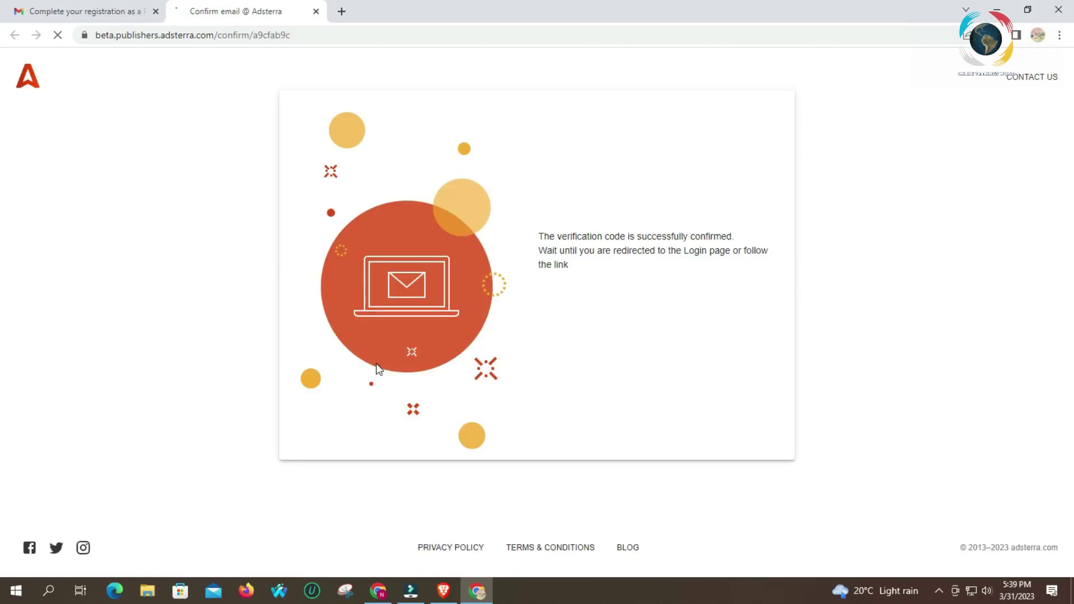
Log in to Adsterra as a publisher with the account's login and password.
left_click(487, 284)
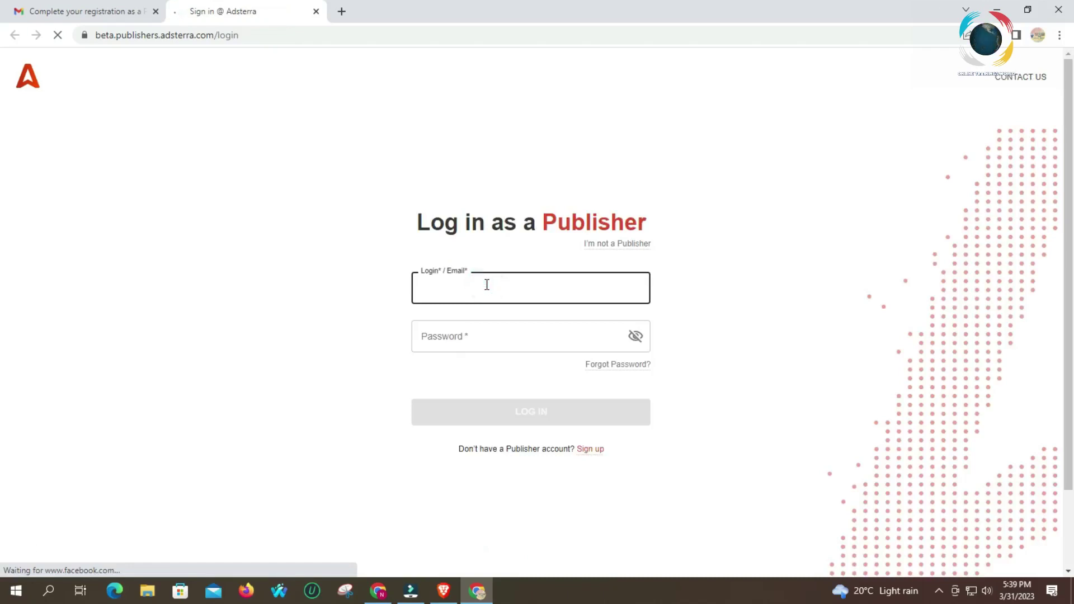
type("naeems")
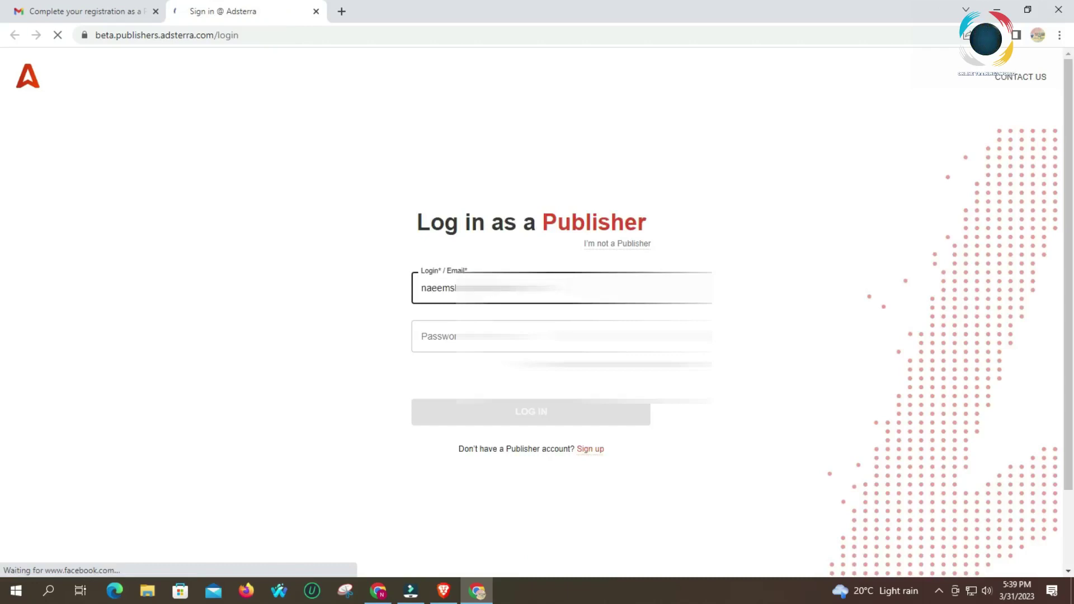
left_click(504, 337)
type("••••")
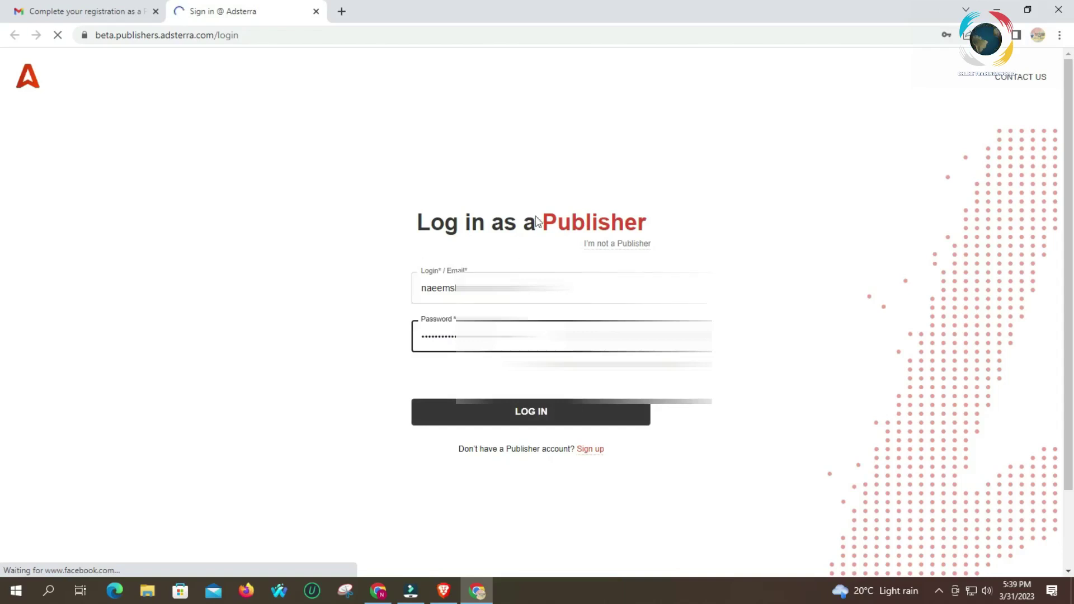
left_click(559, 412)
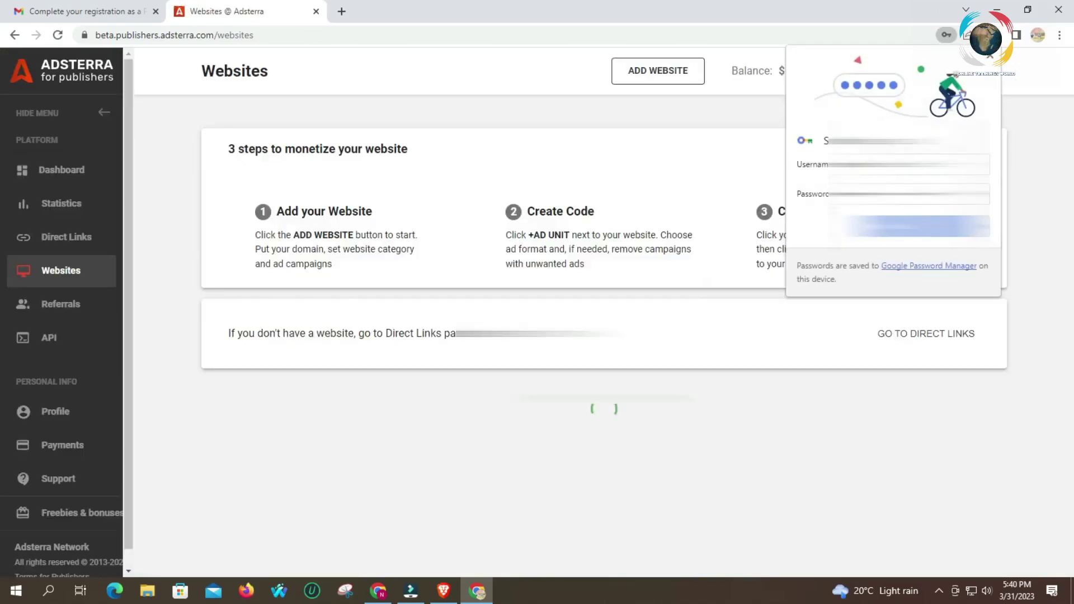
Save the Adsterra login in the browser's password manager and dismiss the Google Account password-saving dialog.
left_click(918, 226)
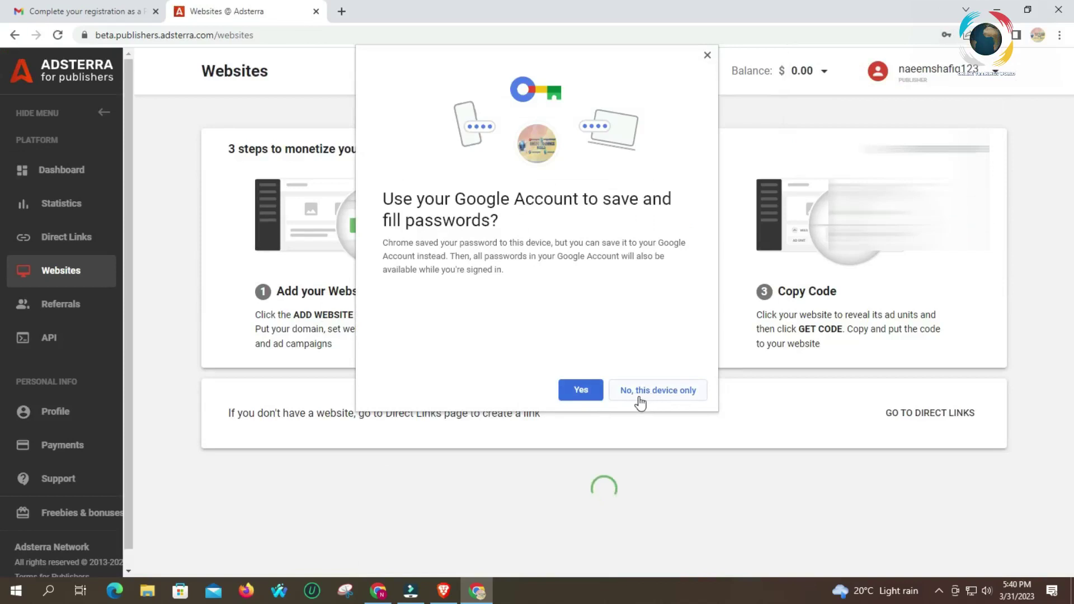
left_click(580, 390)
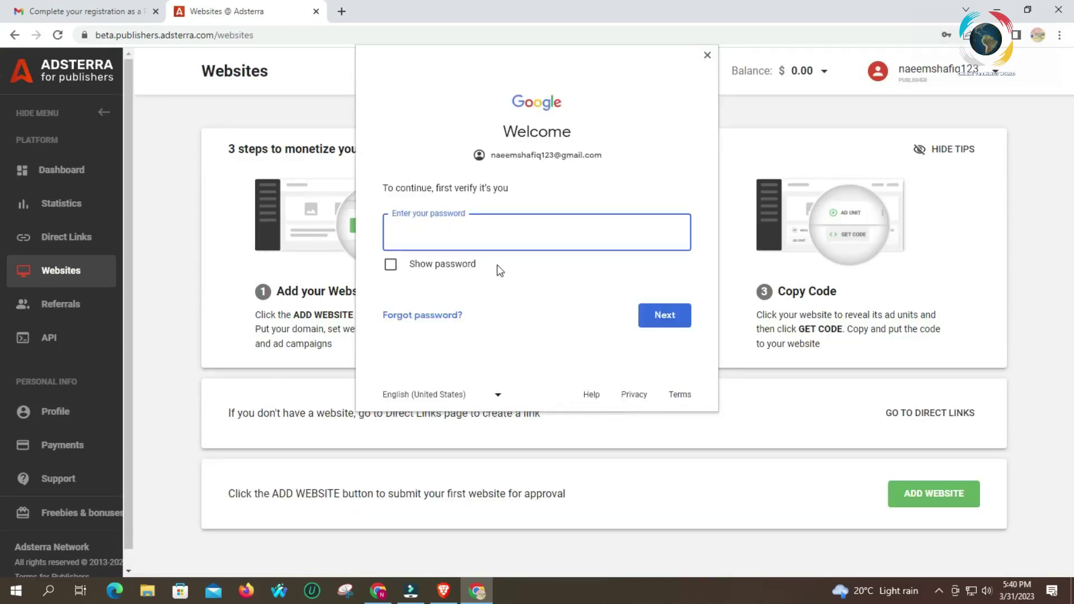
left_click(708, 55)
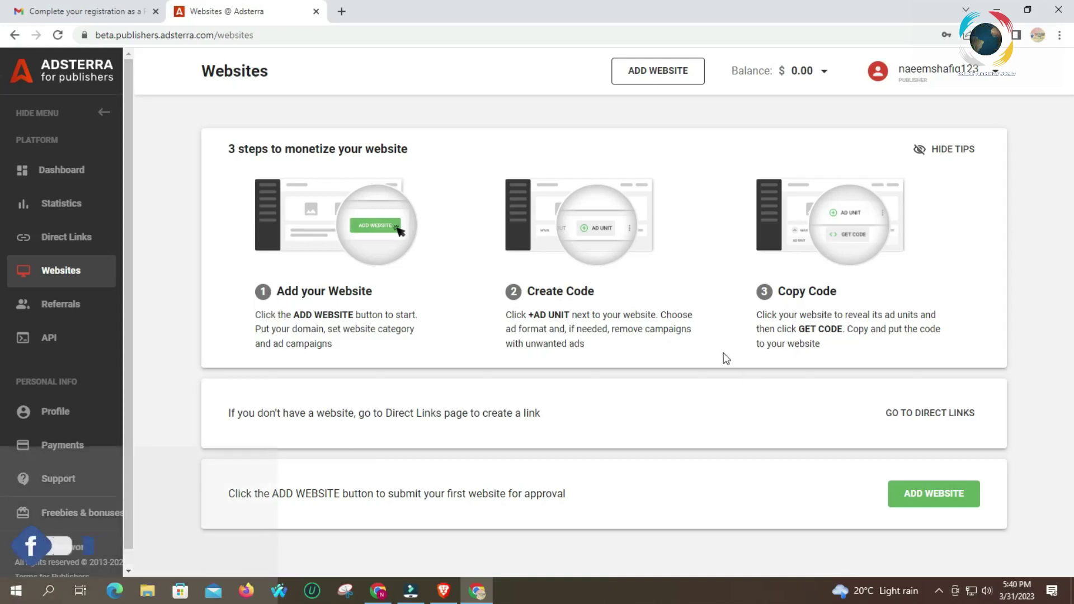
Switch to the Adsterra account open in Brave, show its Websites page and expand the balance breakdown.
left_click(453, 589)
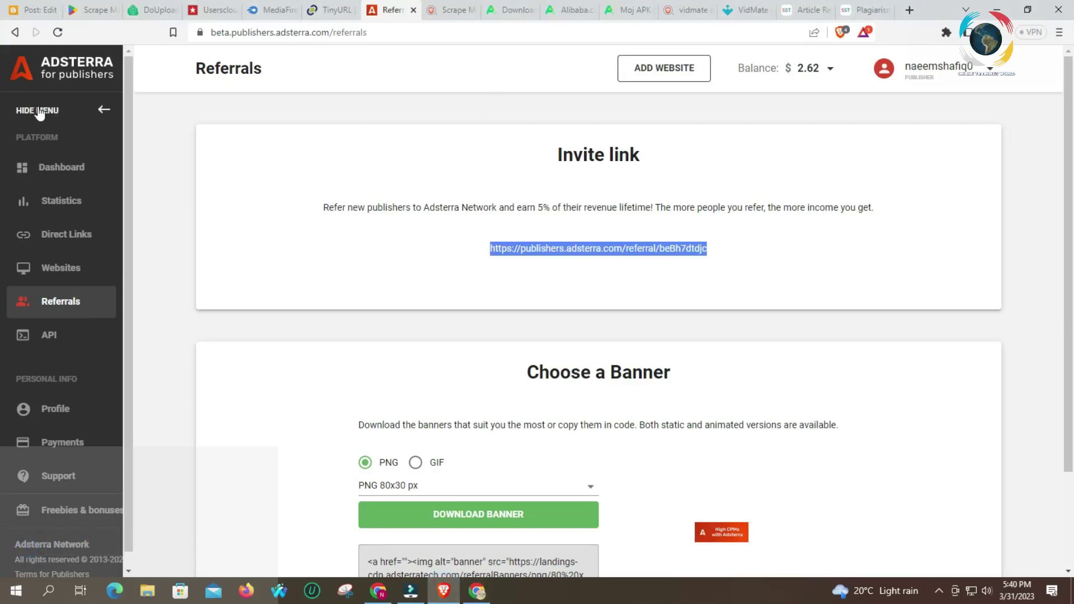
left_click(27, 268)
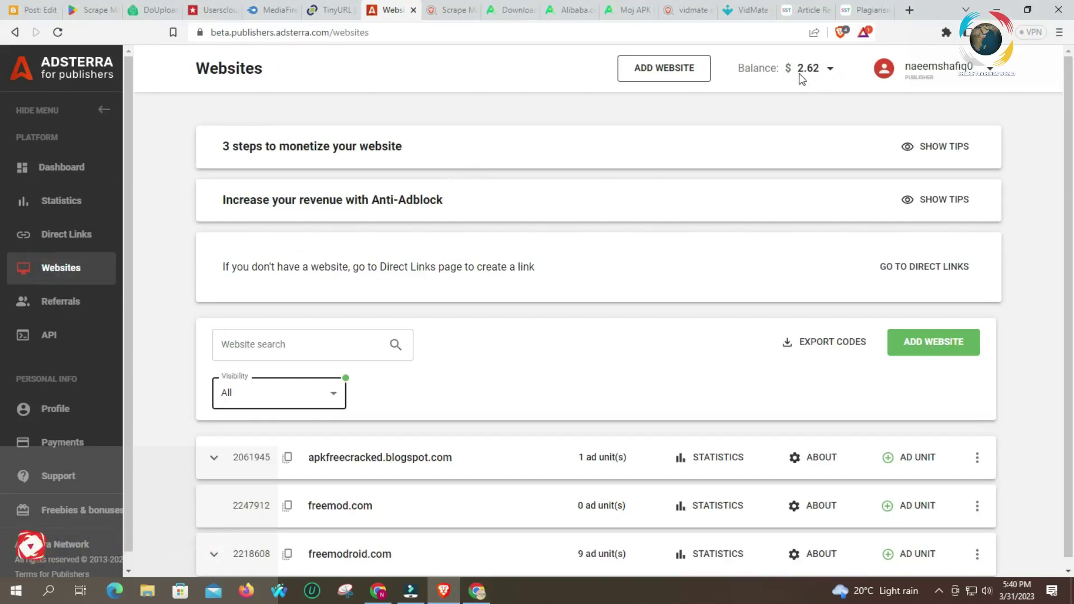
left_click(829, 69)
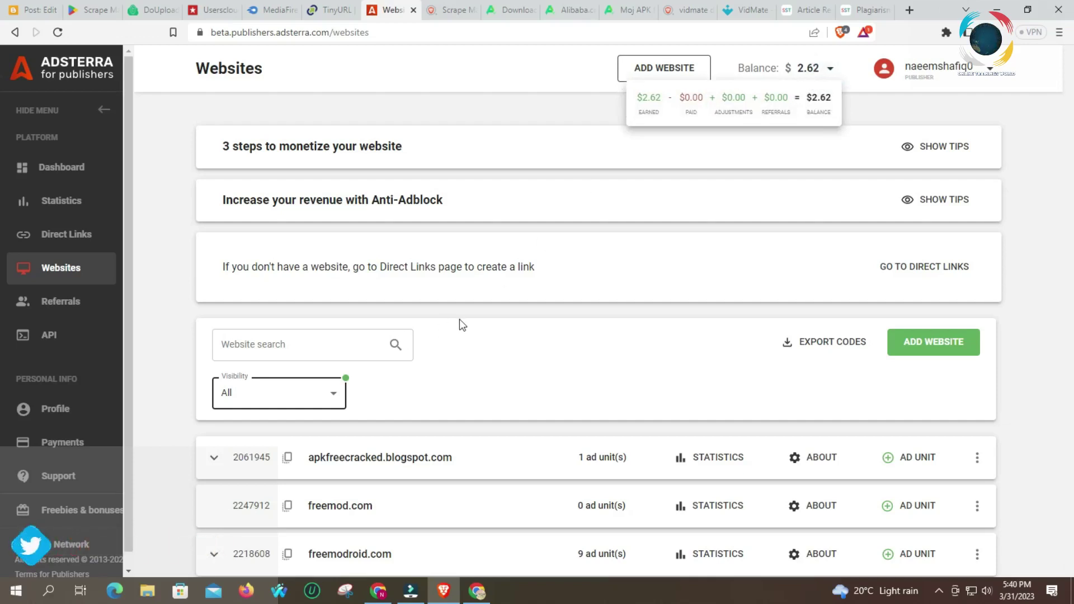
Review the Add new website form with its category list, ad units and campaign exclusions, and leave it without adding a site.
left_click(662, 70)
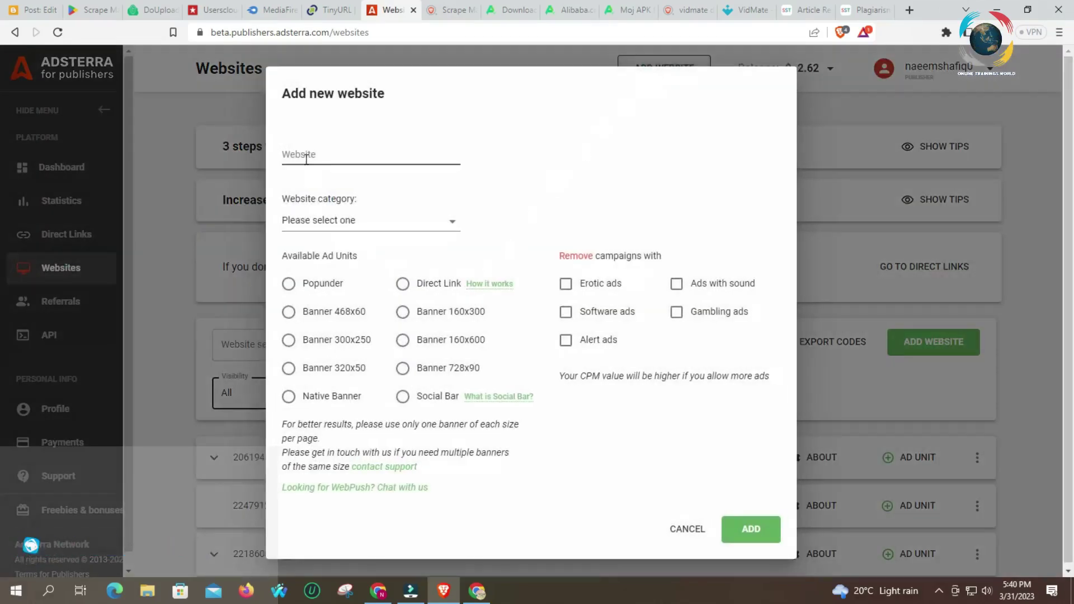
left_click(305, 158)
left_click(447, 220)
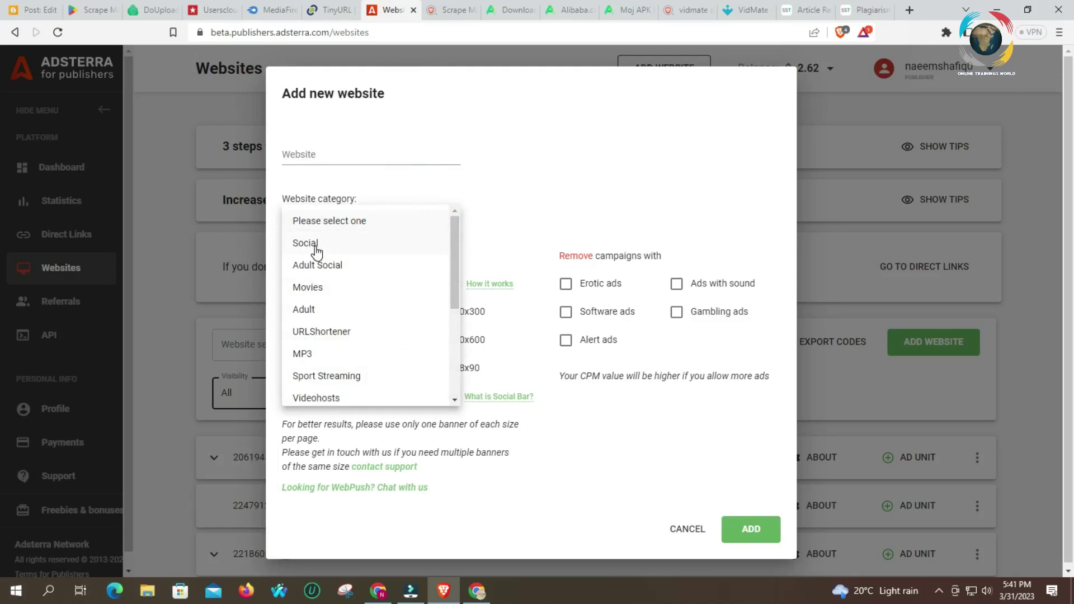
left_click(523, 209)
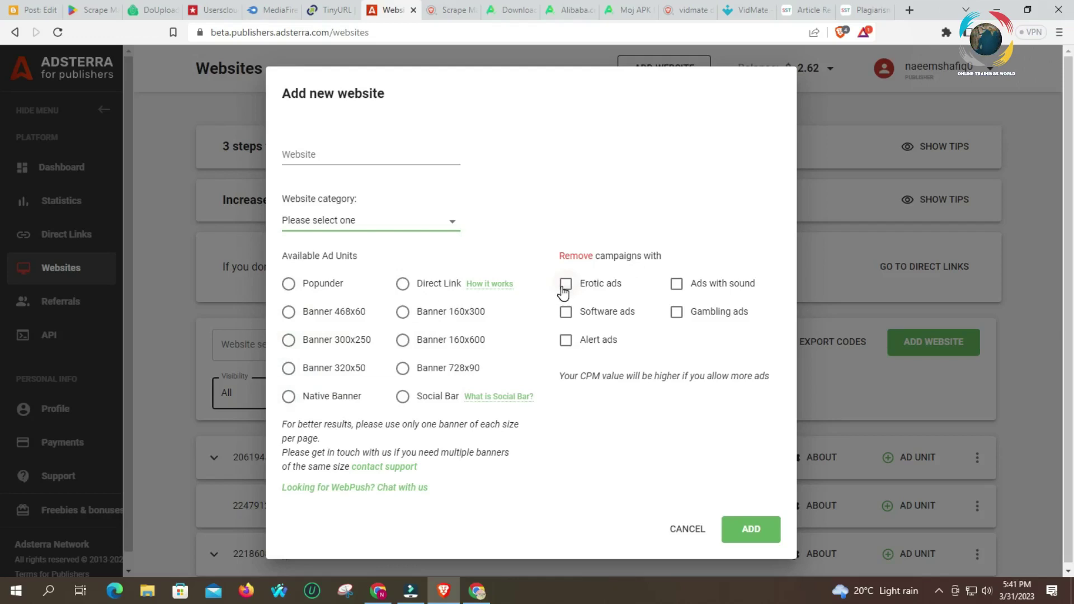
left_click(687, 530)
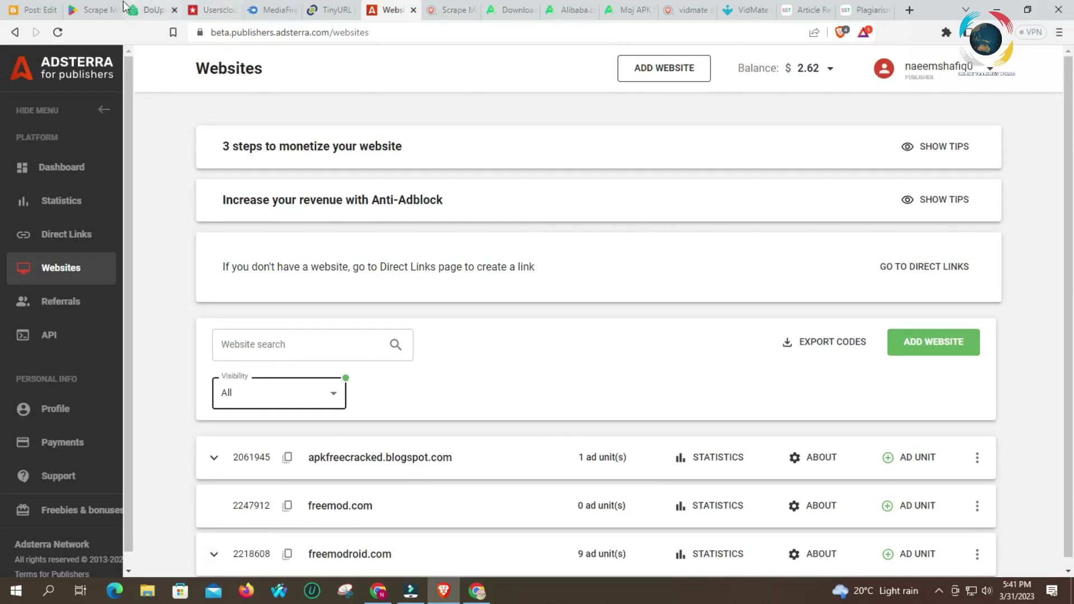
Switch to Chrome, open the Scrape Master Mod Apk post on freemodroid.com and close the pop-up advert tab.
left_click(909, 10)
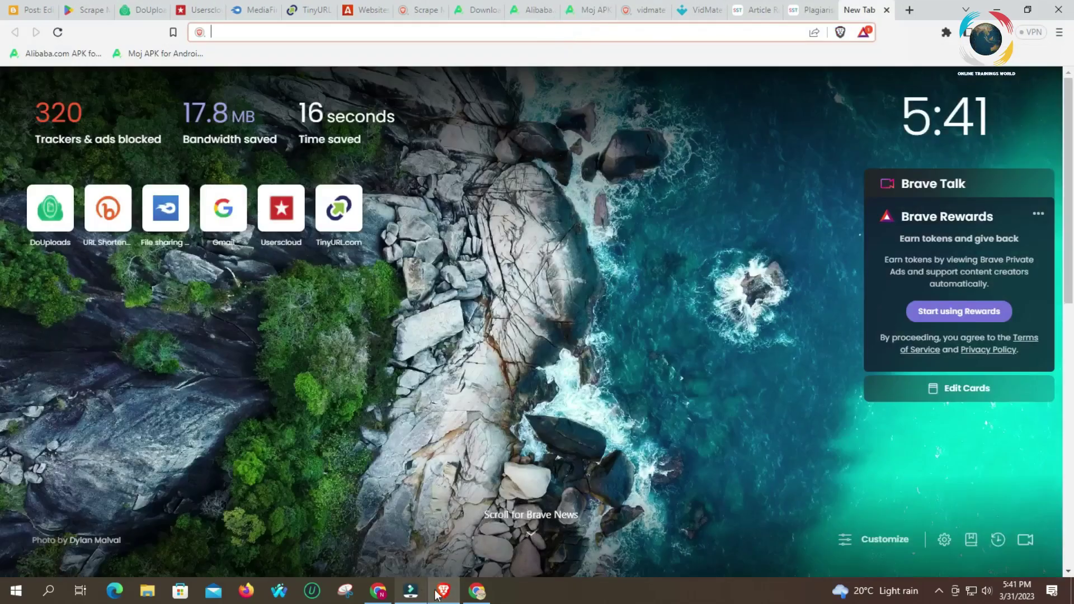
left_click(379, 591)
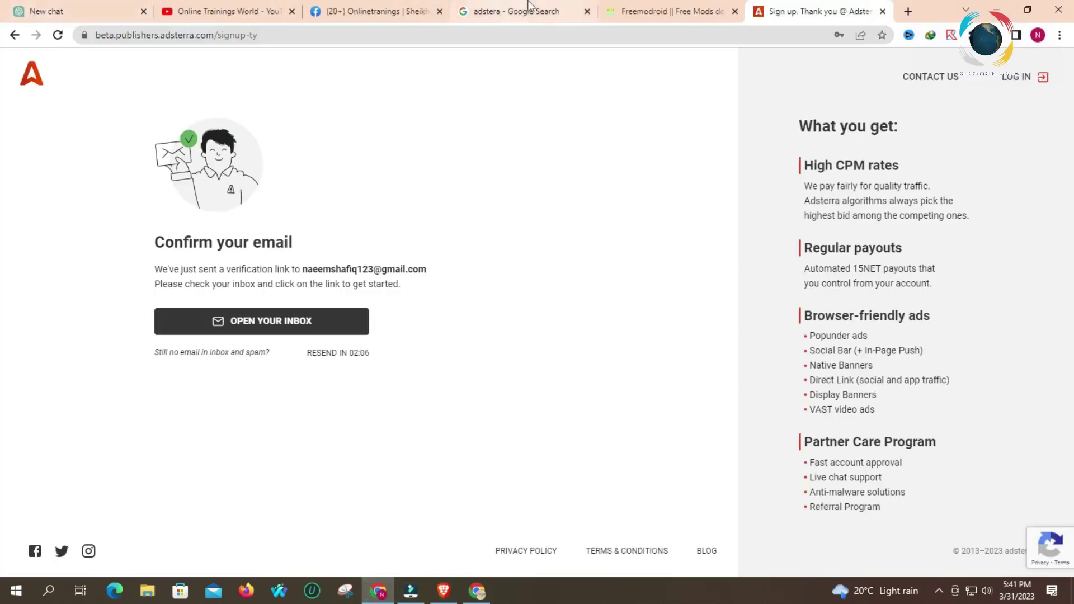
left_click(663, 11)
scroll(170, 348, "up", 6)
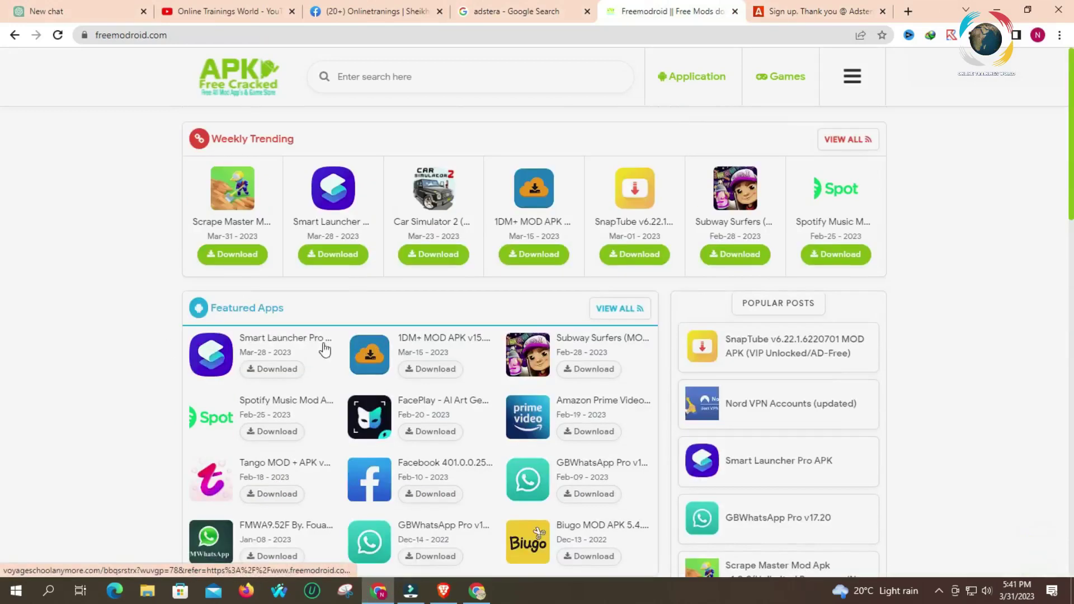
left_click(244, 257)
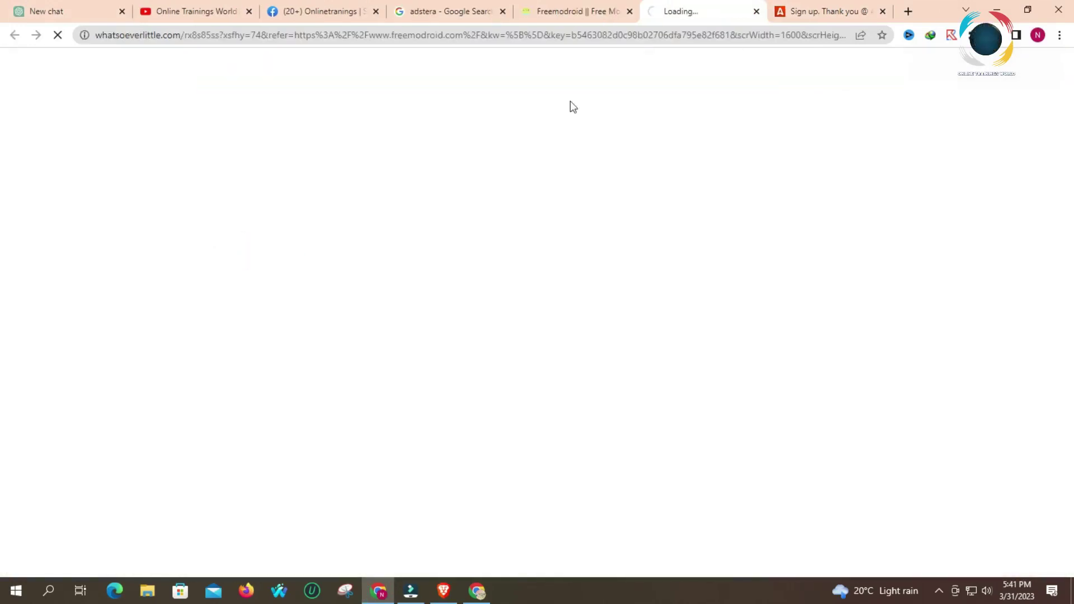
left_click(757, 11)
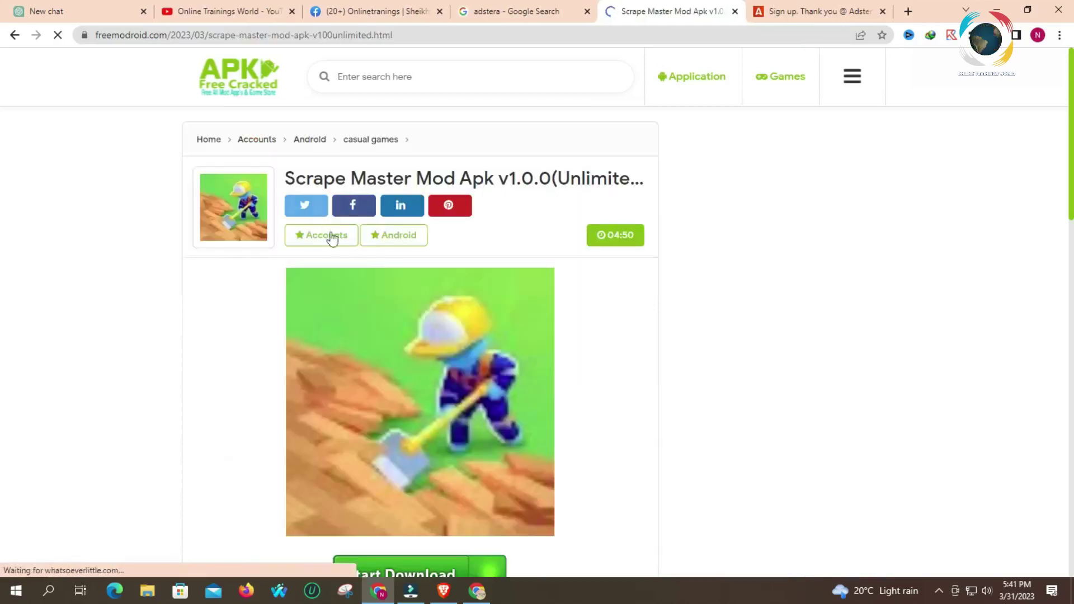
Examine the native, banner and sidebar ads placed throughout the Scrape Master post.
scroll(439, 302, "down", 5)
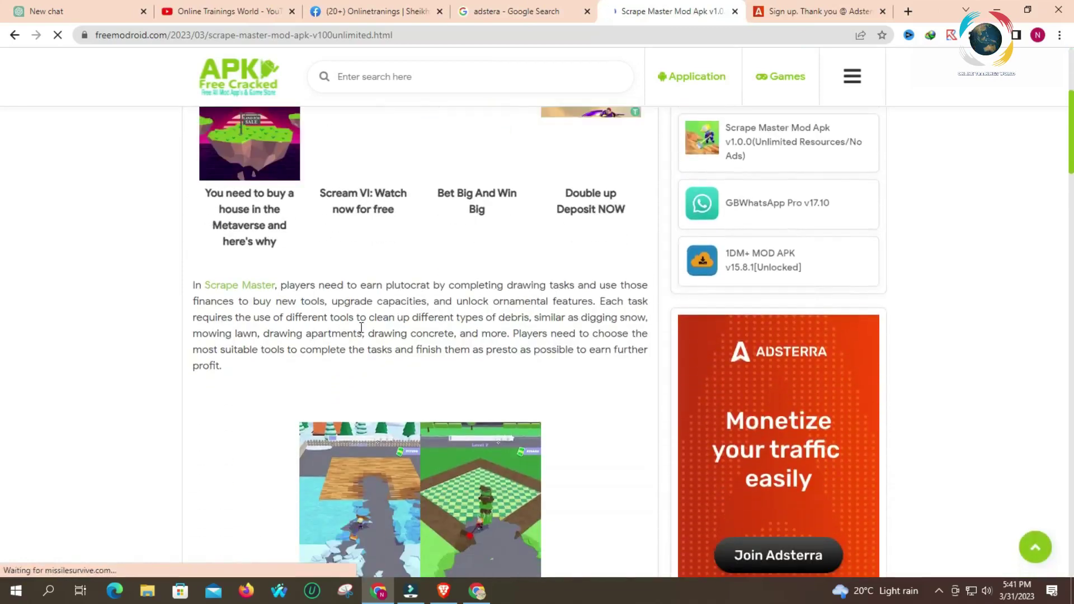
scroll(360, 319, "up", 3)
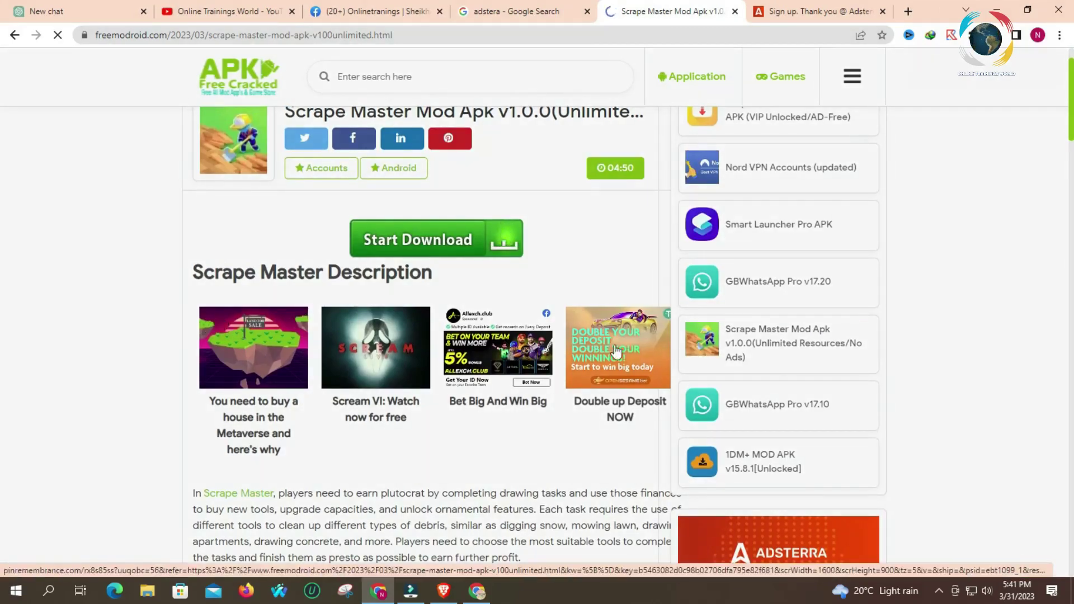
scroll(592, 347, "down", 10)
scroll(399, 353, "down", 10)
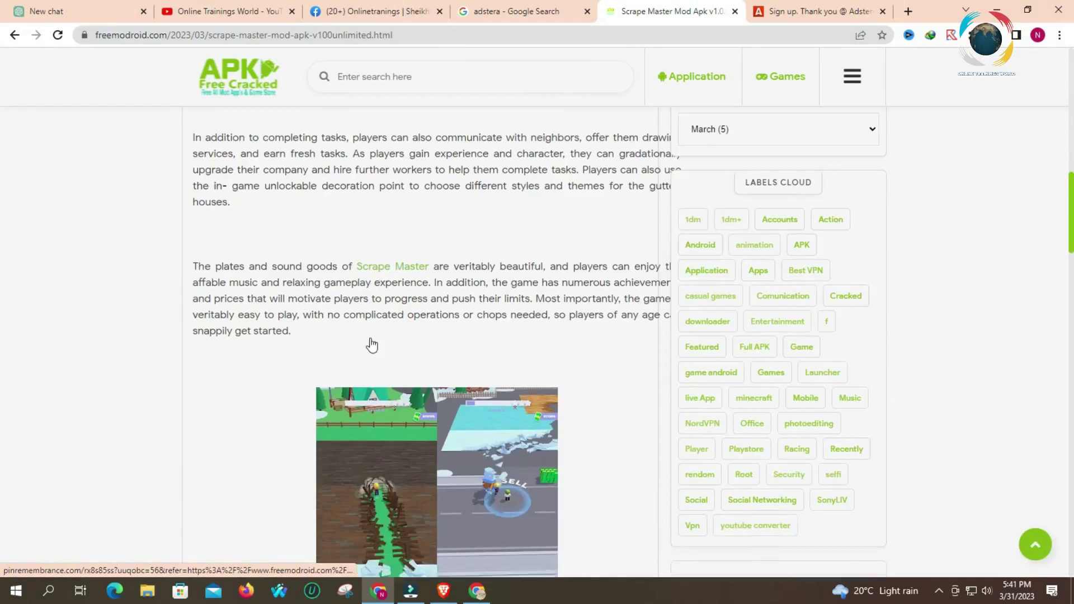
scroll(417, 338, "down", 12)
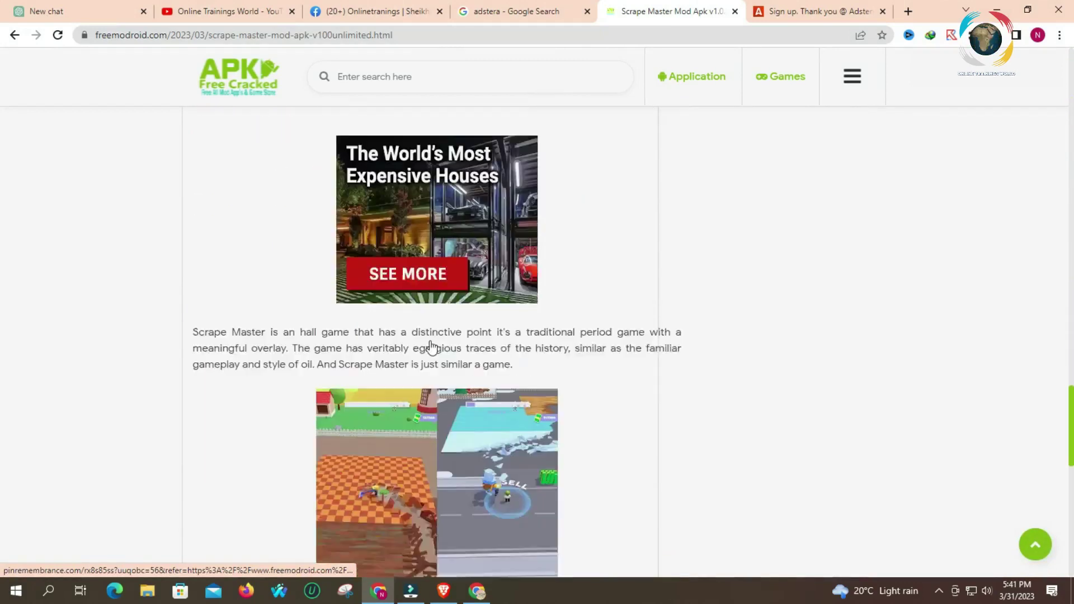
scroll(432, 344, "down", 4)
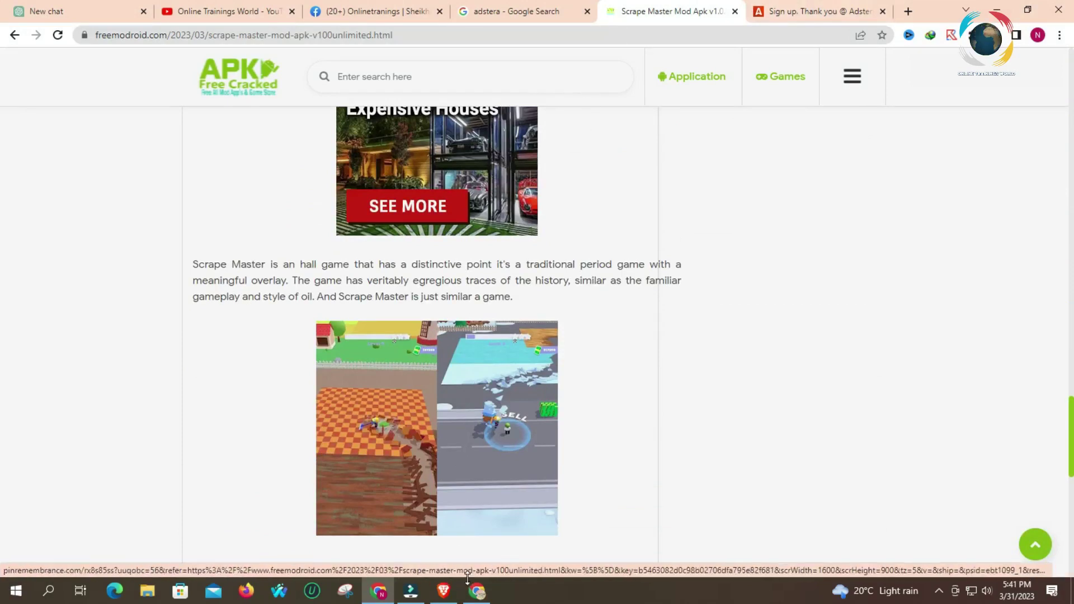
Return to the Adsterra Websites page in Brave and check how the account balance is made up.
left_click(444, 591)
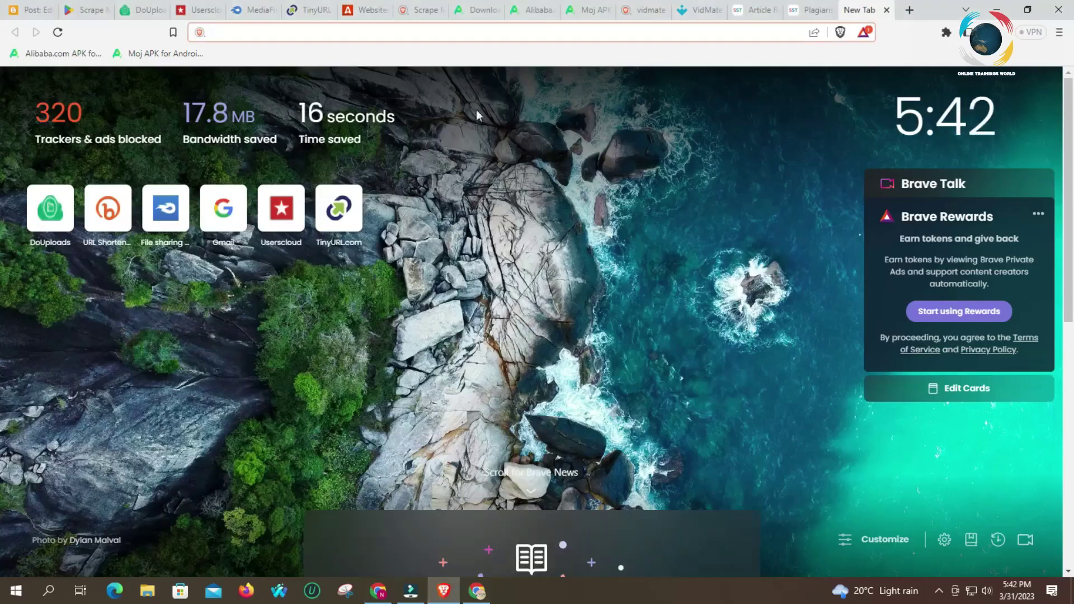
left_click(615, 540)
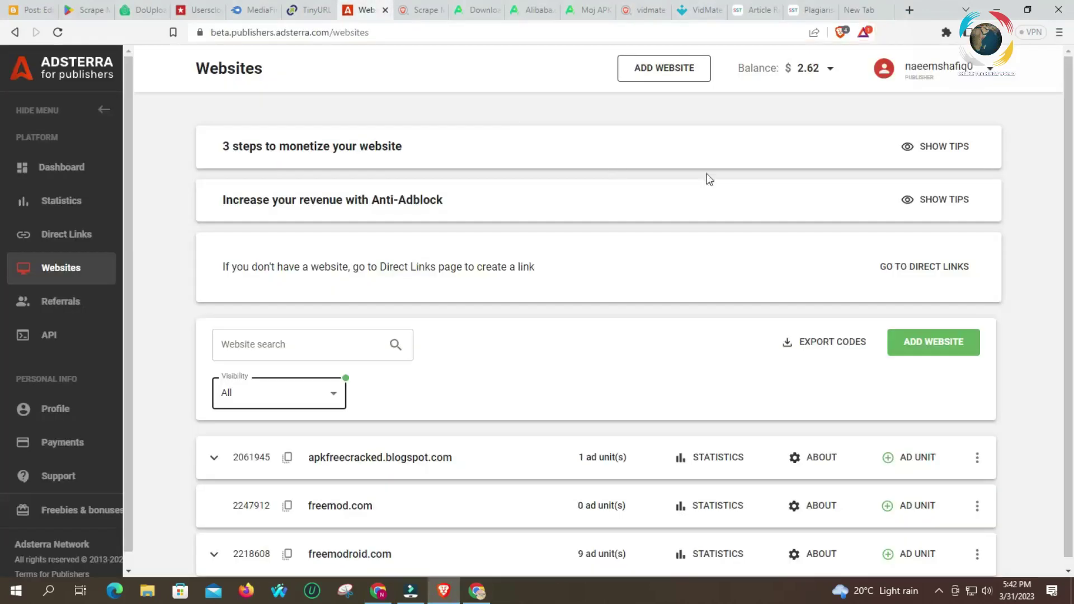
left_click(831, 68)
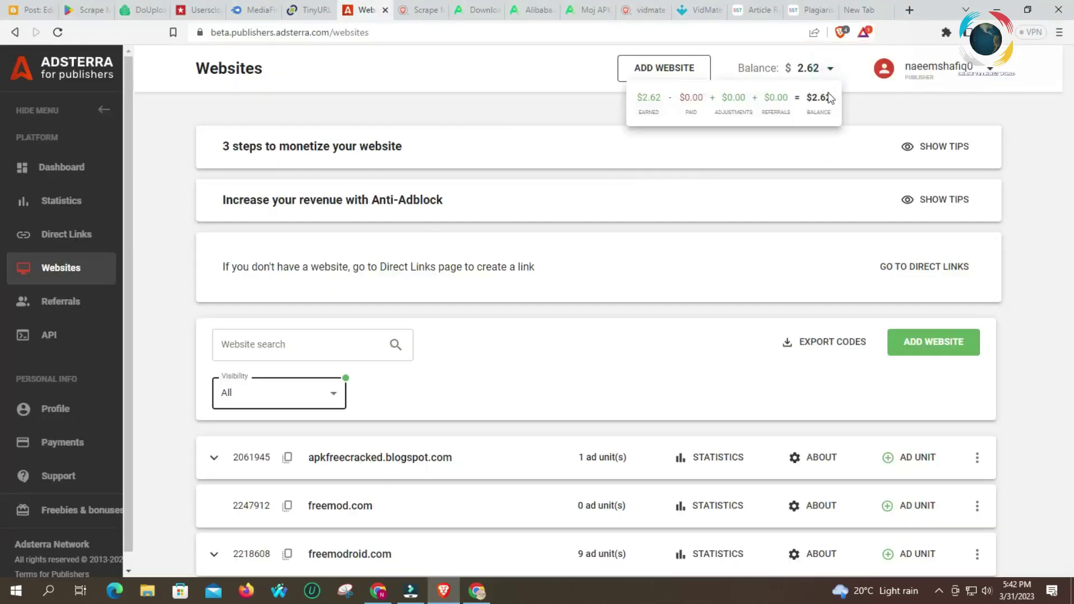
Review the Adsterra statistics by date, including impressions, clicks, CTR, CPM and revenue, and look at the start date calendar.
left_click(60, 203)
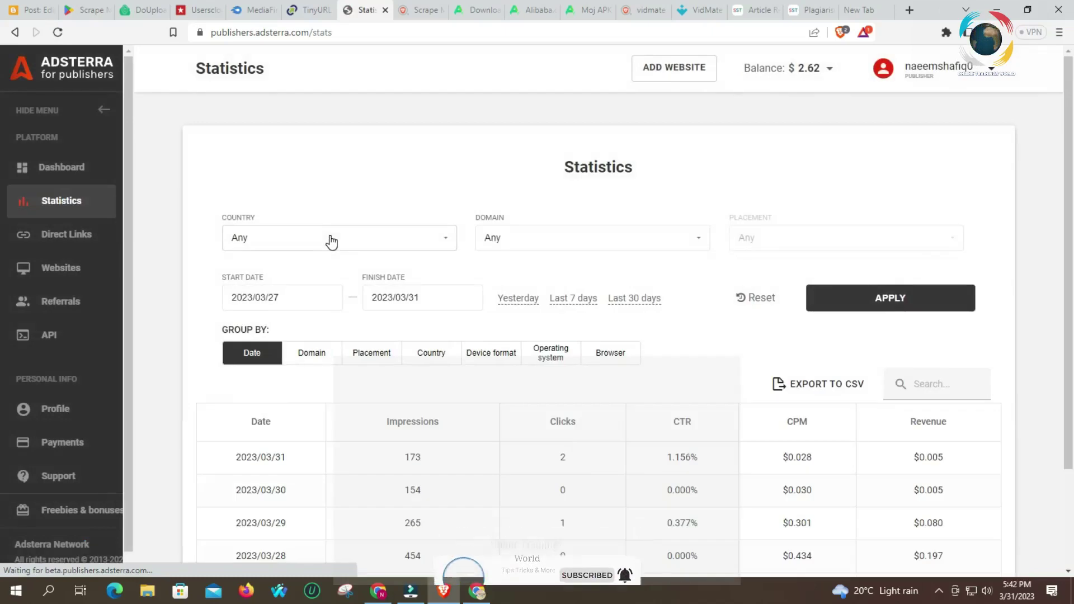
scroll(595, 285, "down", 1)
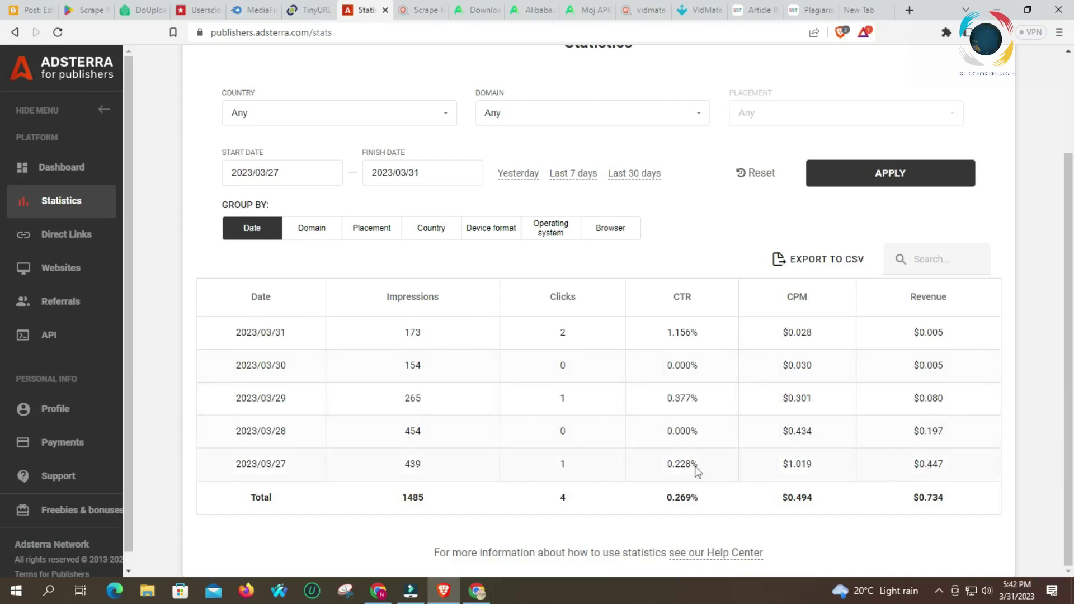
left_click(309, 174)
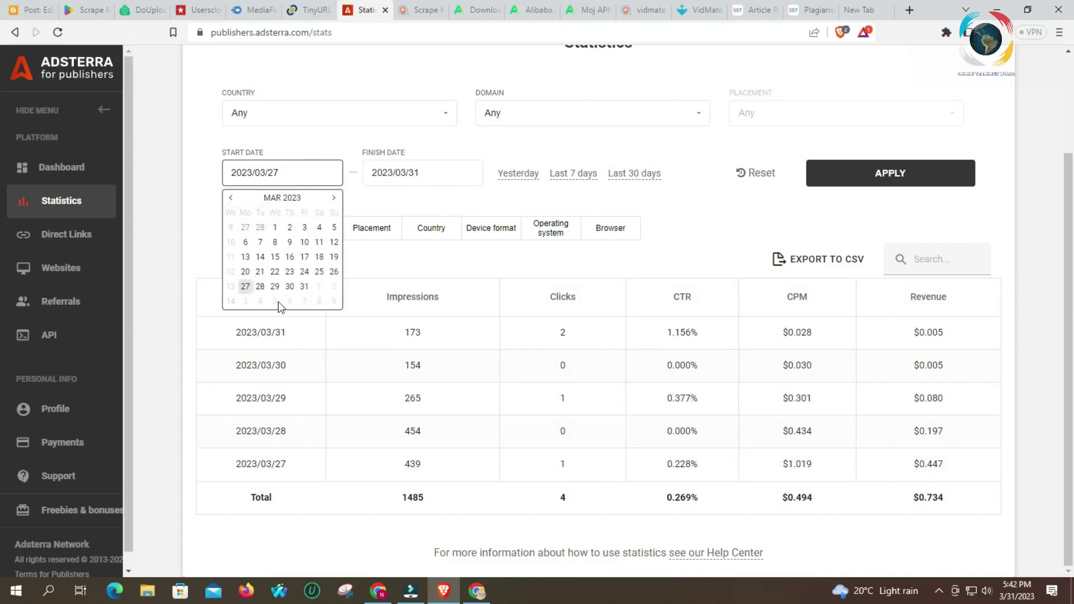
left_click(179, 384)
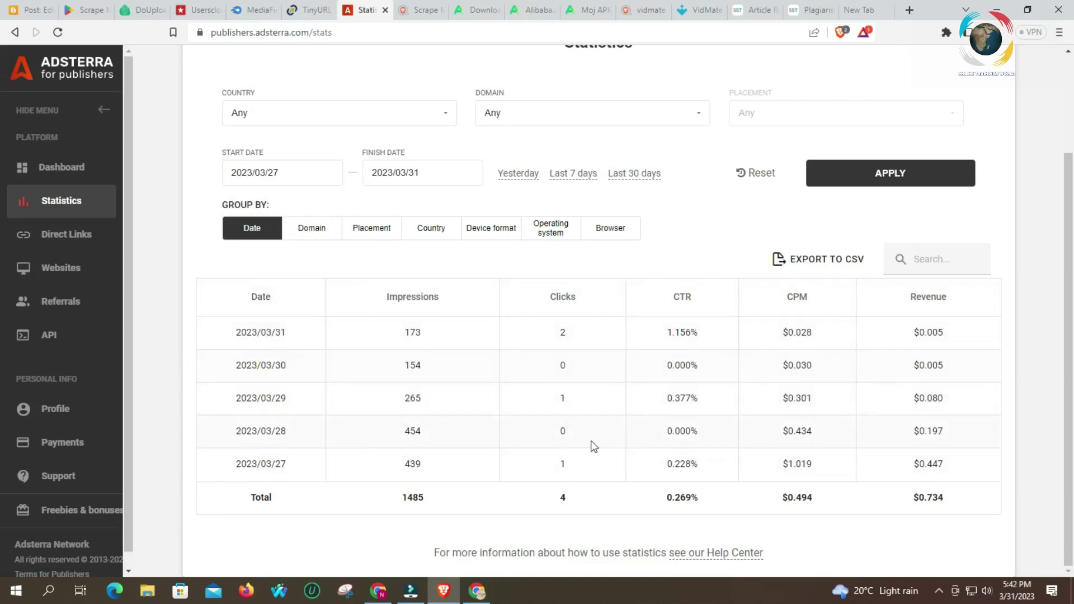
scroll(505, 417, "up", 3)
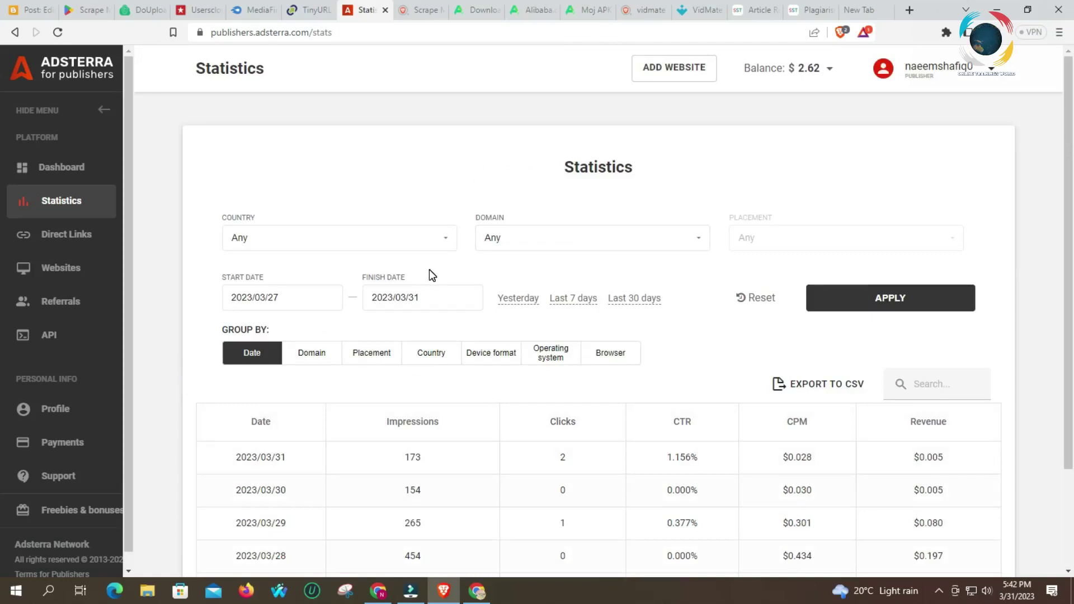
Switch to Chrome and show the Online Trainings World YouTube channel page.
left_click(477, 590)
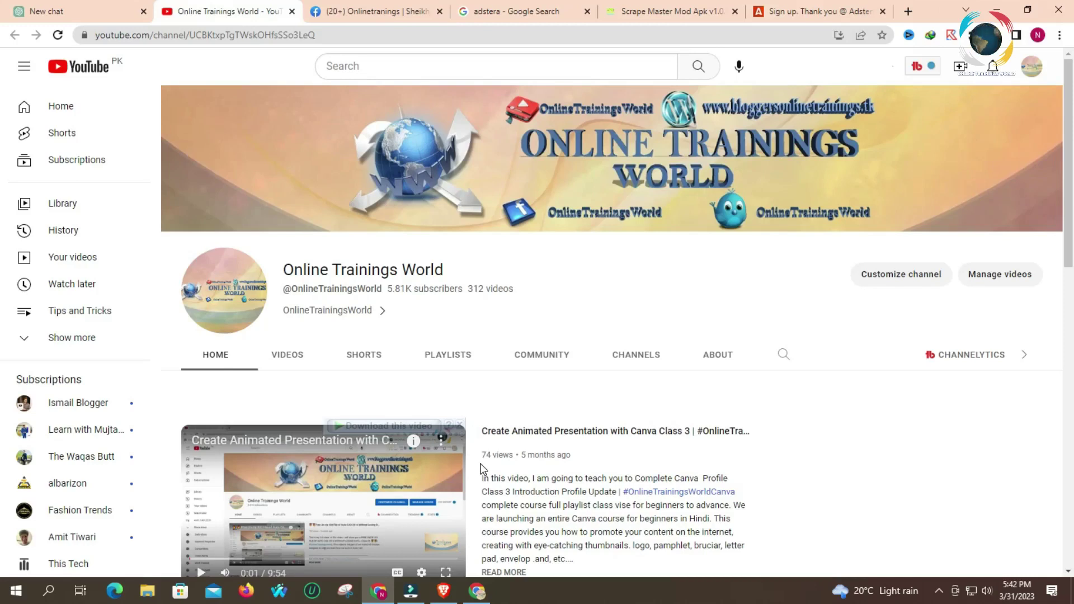